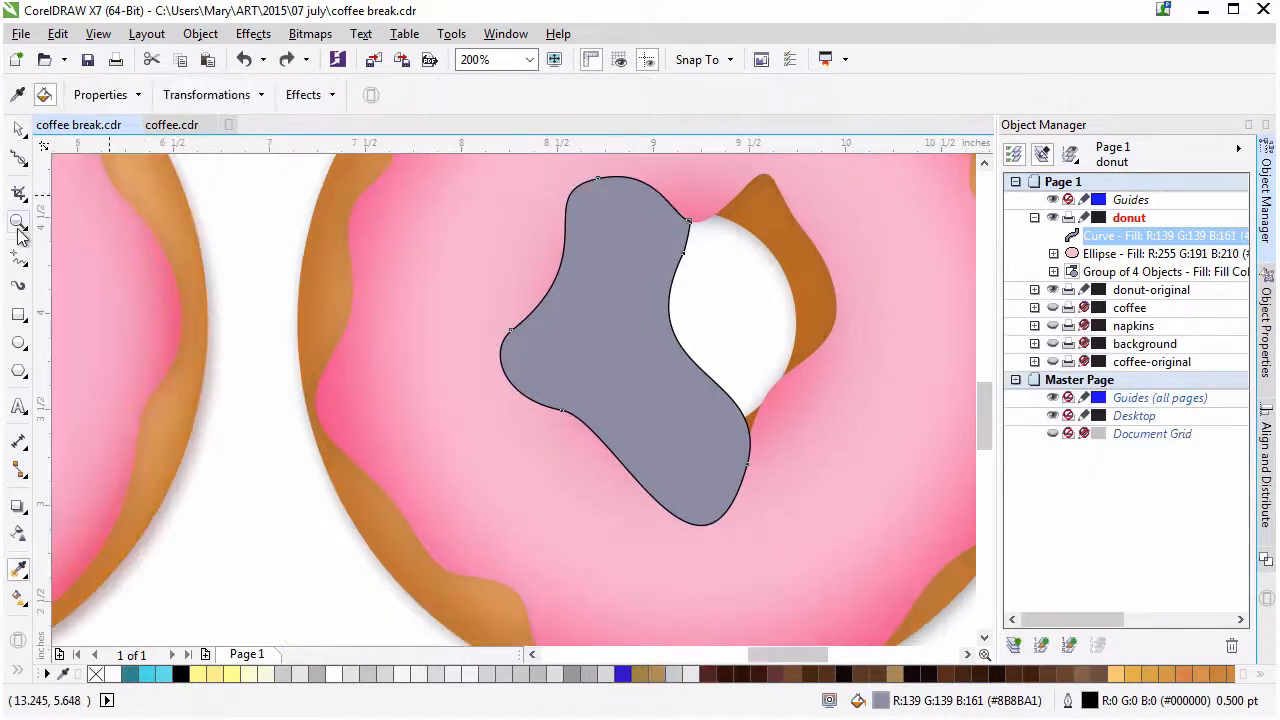
Copy the darkest pink swatch's properties onto the grey curve beside the right donut's hole, giving it an R255 G117 B158 fill and no outline.
click(18, 222)
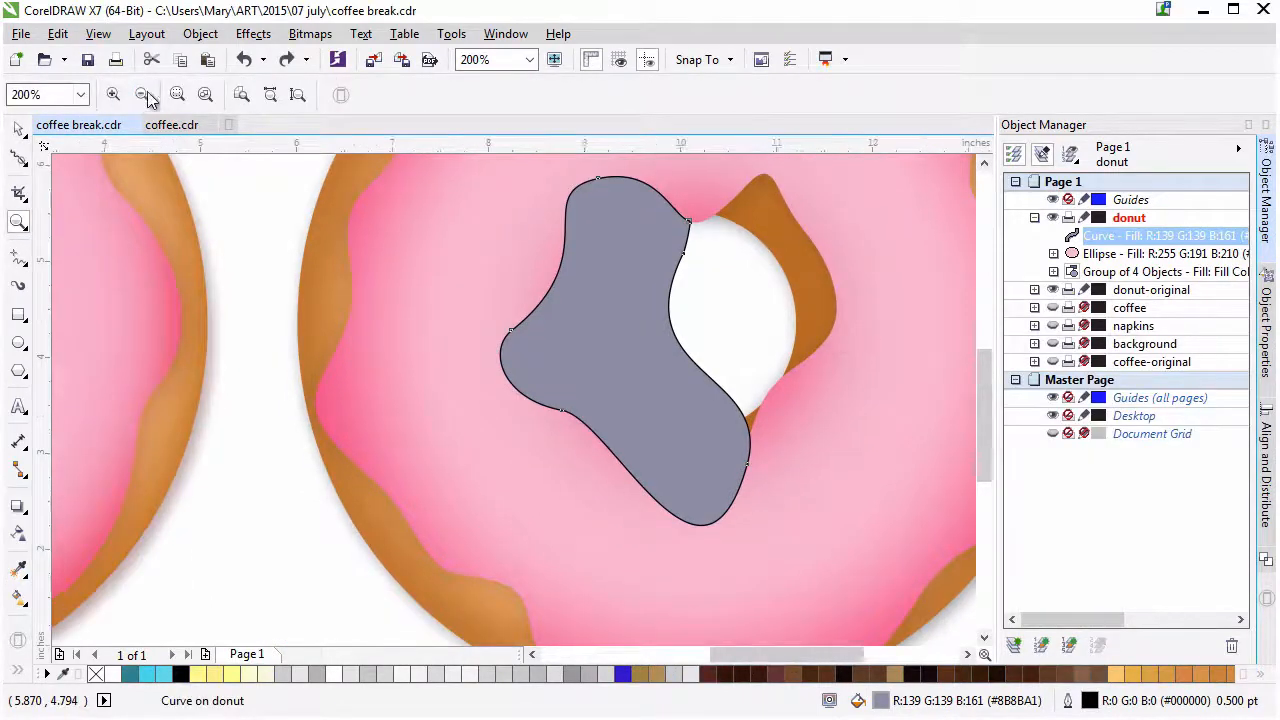
click(141, 94)
drag(767, 653, 773, 653)
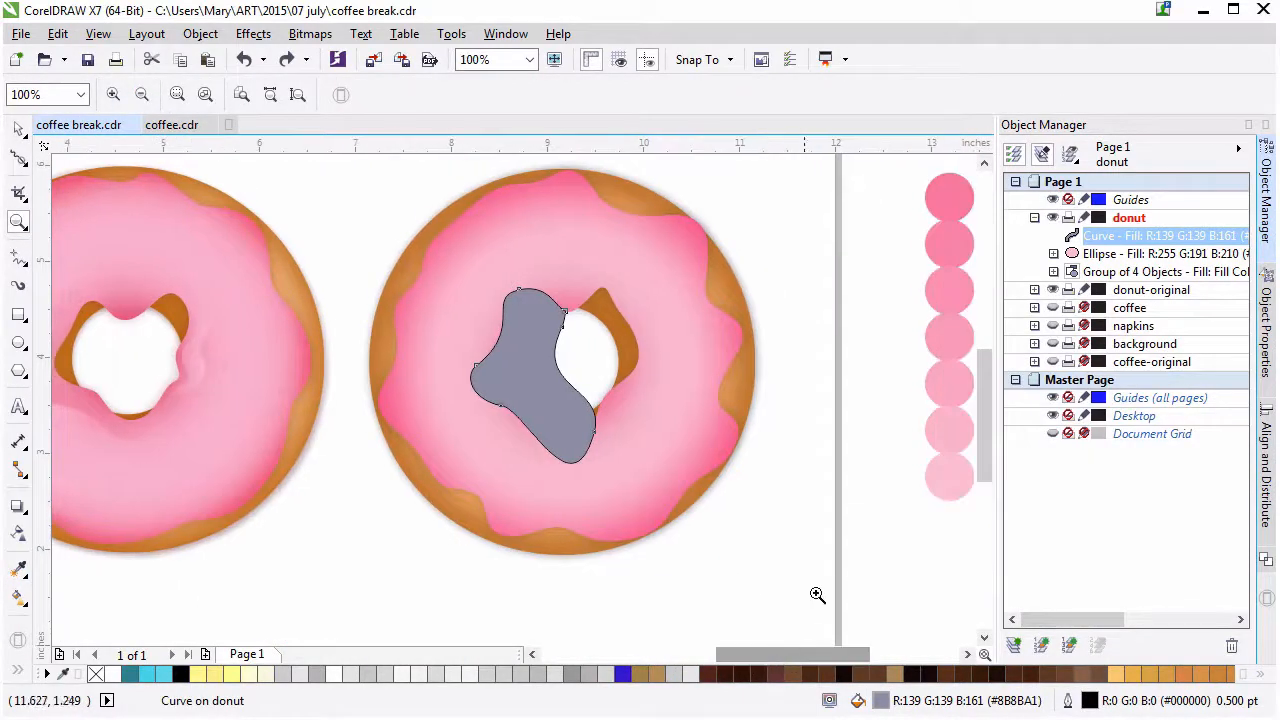
click(18, 567)
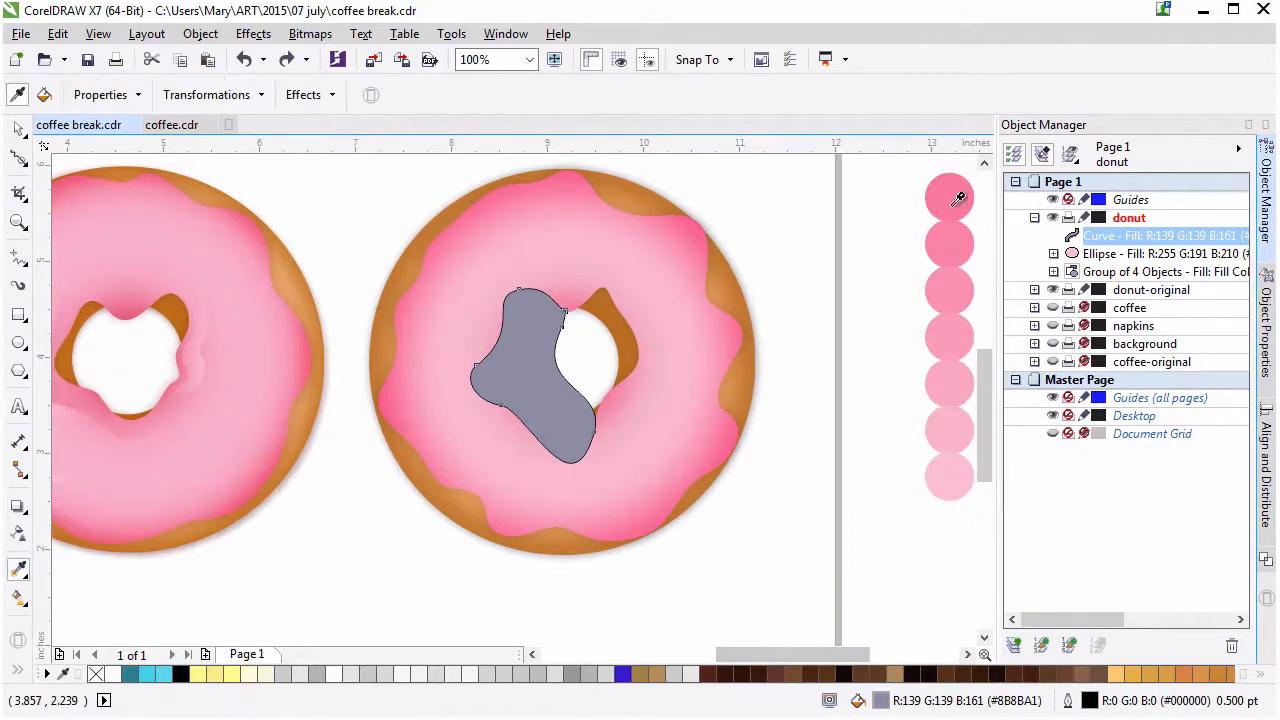
click(495, 379)
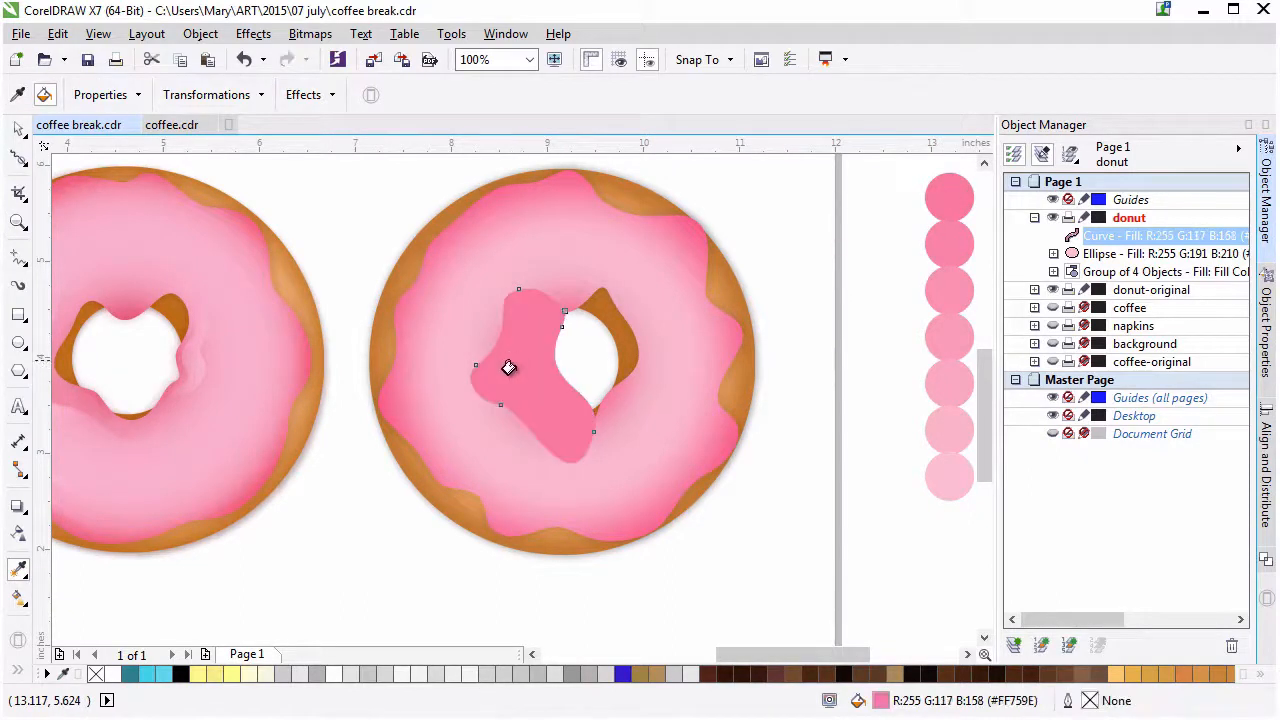
Apply an elliptical fountain transparency to the pink curve, centred at its left edge and reaching out past its lower right end.
click(20, 532)
drag(573, 363, 514, 426)
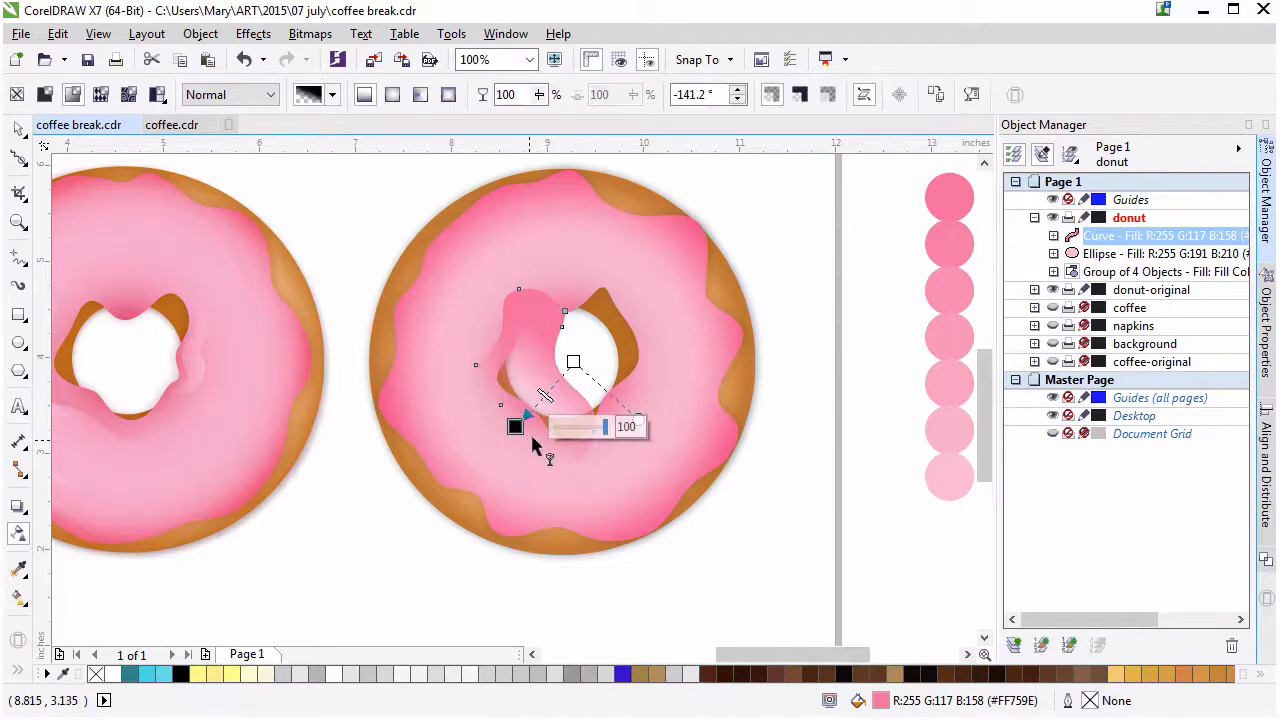
click(392, 94)
drag(514, 426, 492, 478)
drag(543, 395, 475, 378)
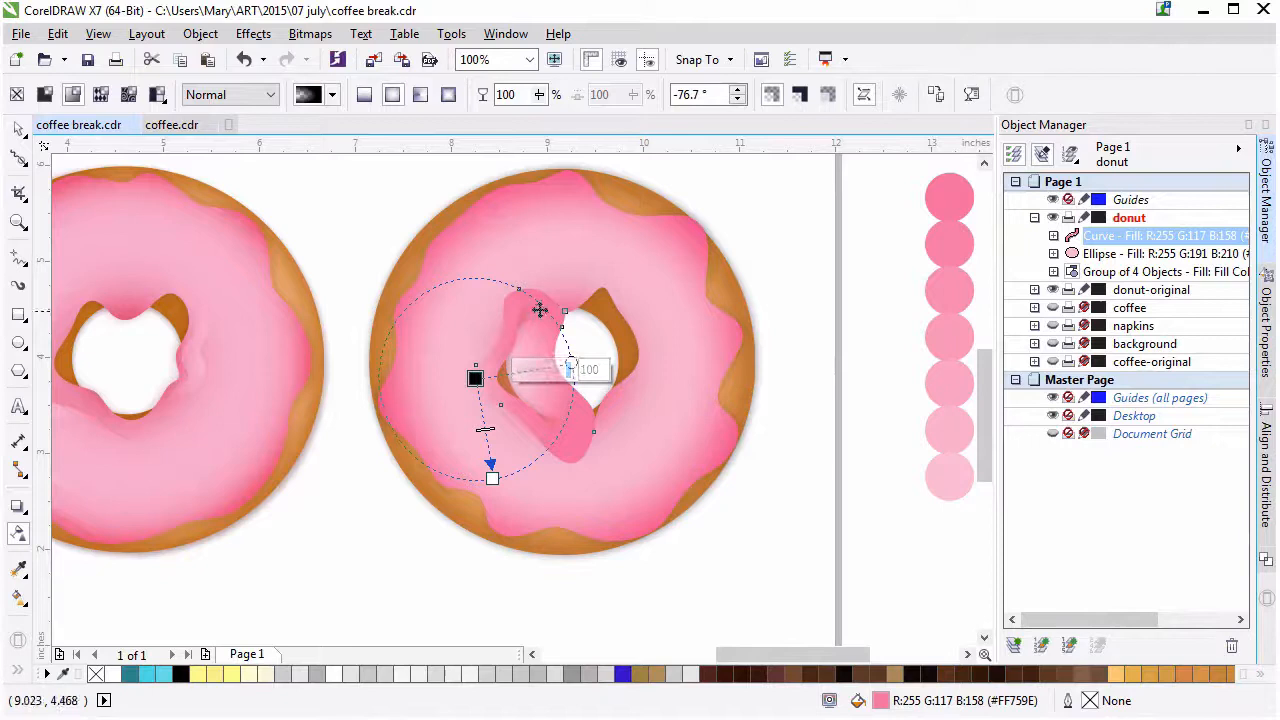
drag(492, 478, 546, 504)
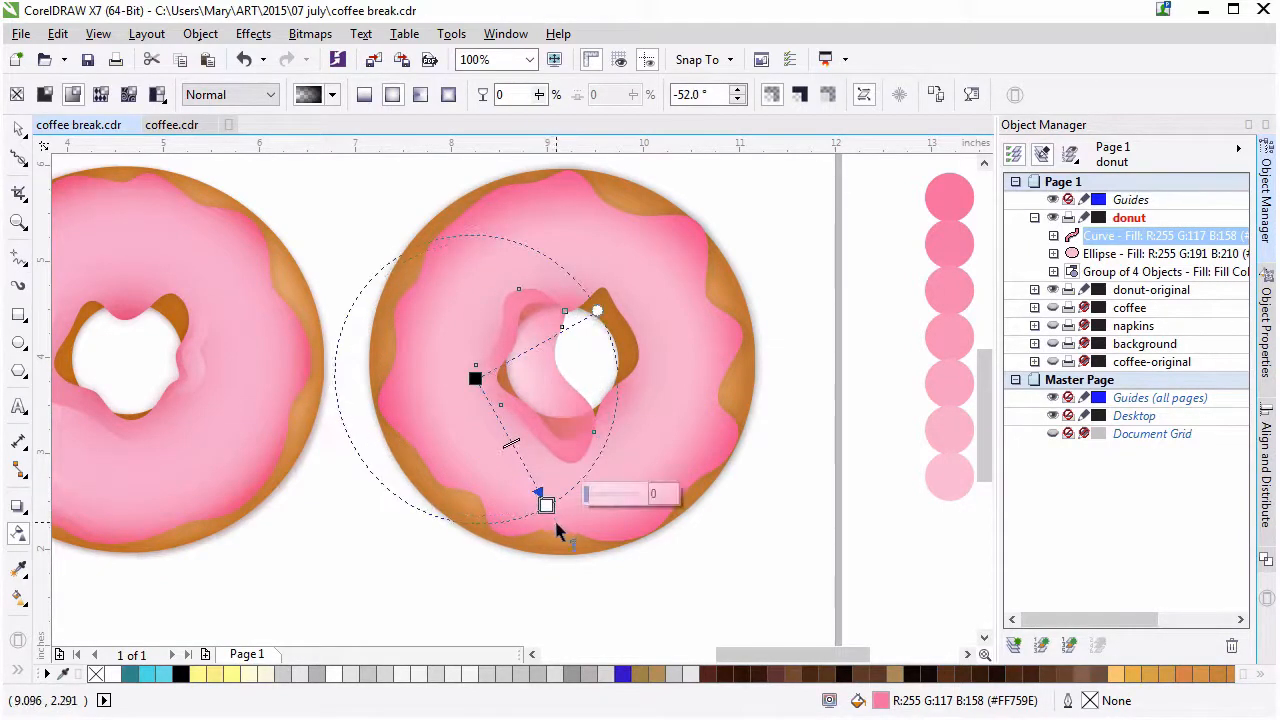
Intersect the pink curve with the right donut's icing, leaving both the original source and target objects in place.
click(18, 130)
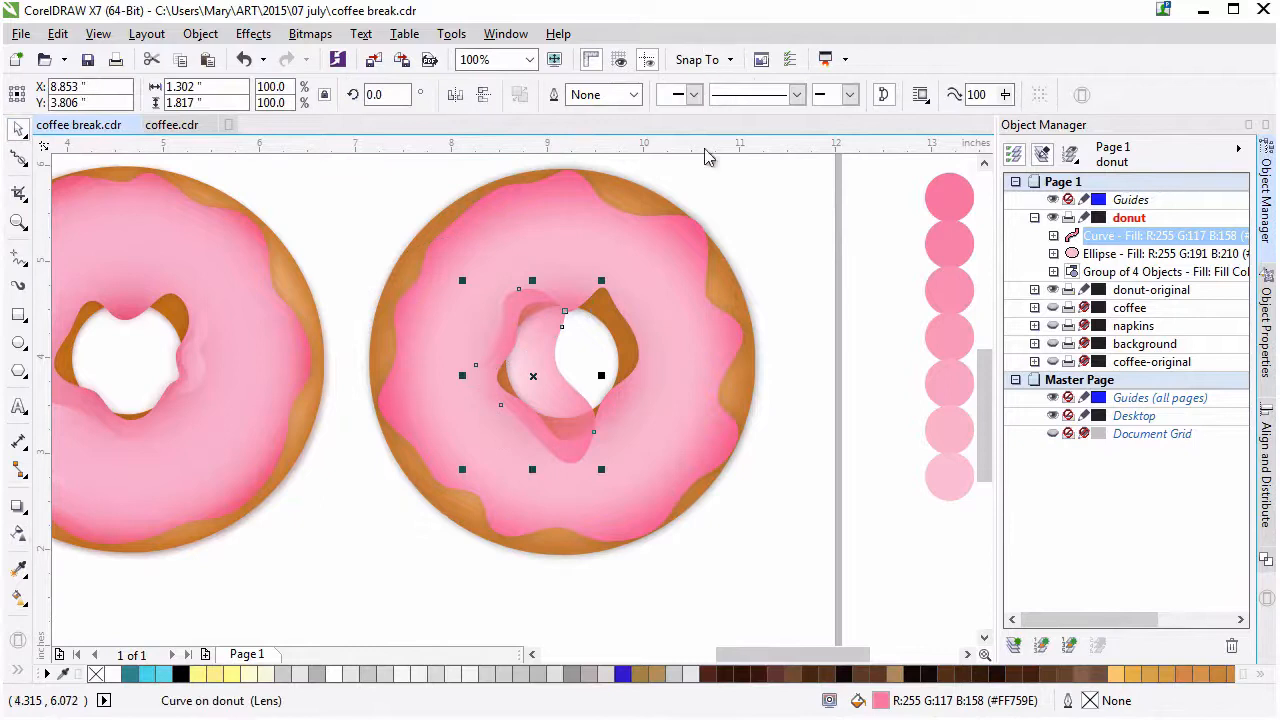
click(670, 302)
click(1172, 258)
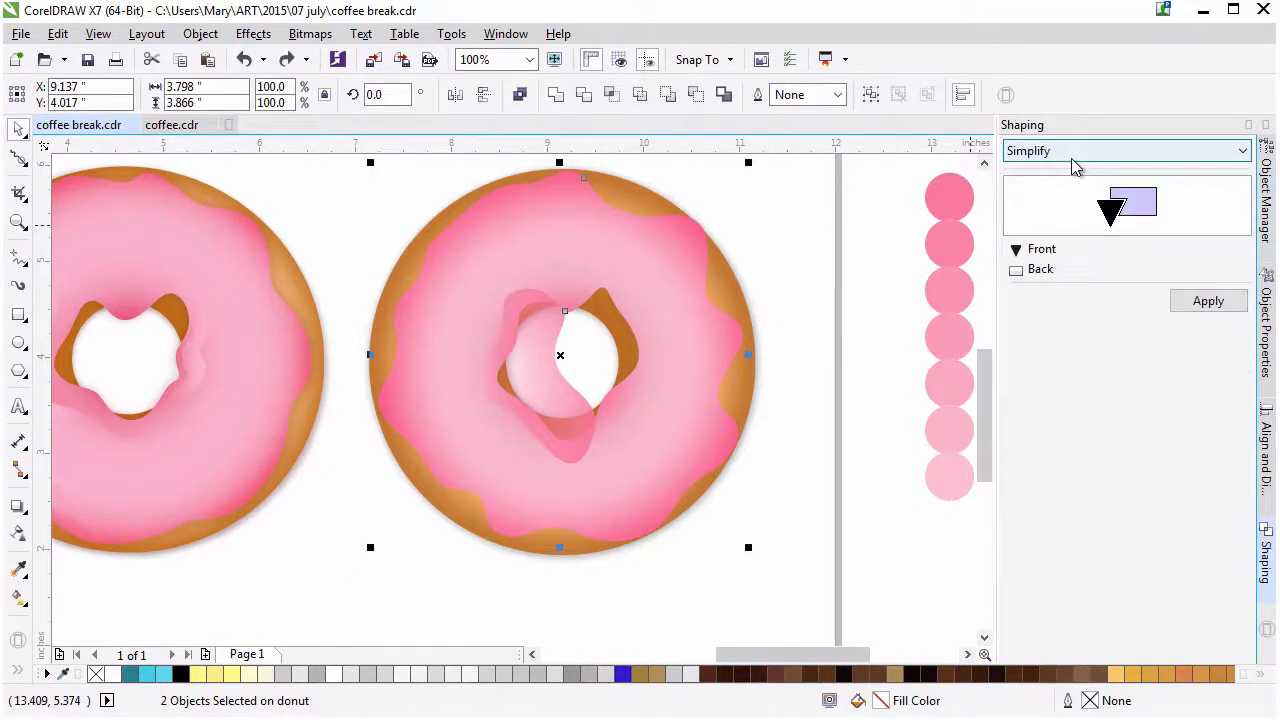
click(1074, 154)
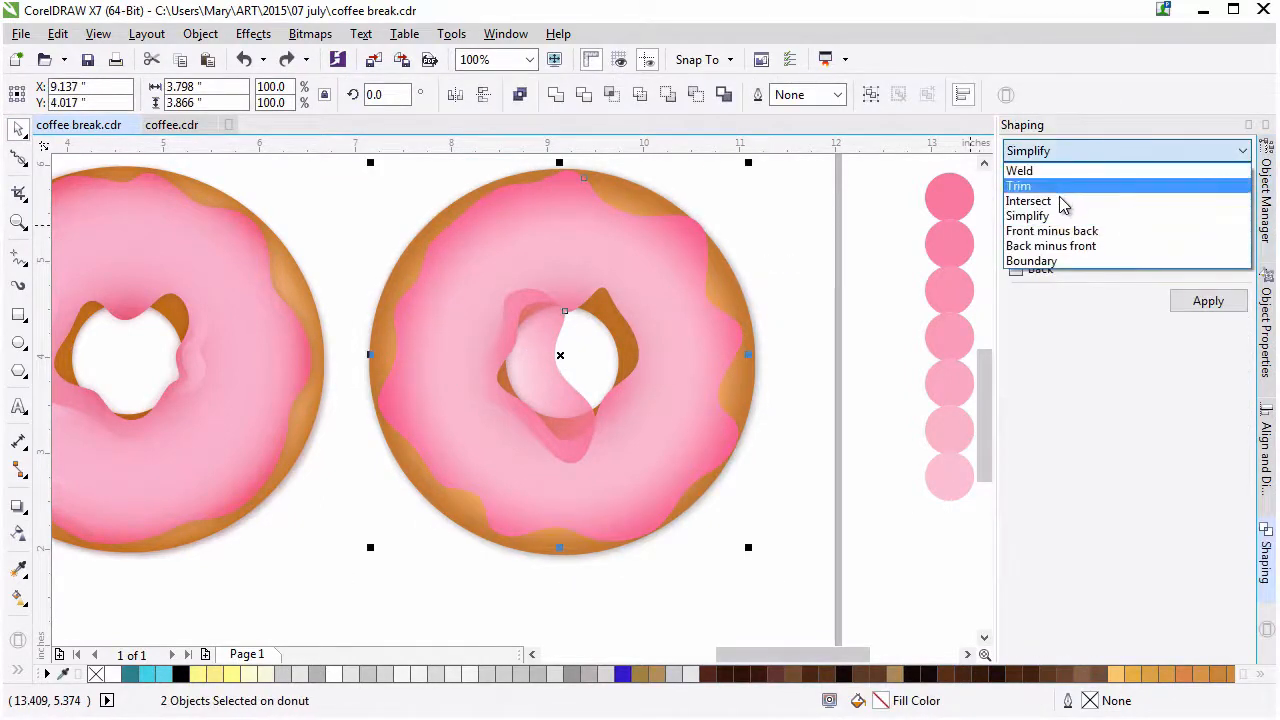
click(1060, 201)
click(1190, 303)
Move the original pink curve off the right donut and delete it, leaving only the intersected piece.
click(528, 380)
click(789, 354)
drag(531, 380, 820, 369)
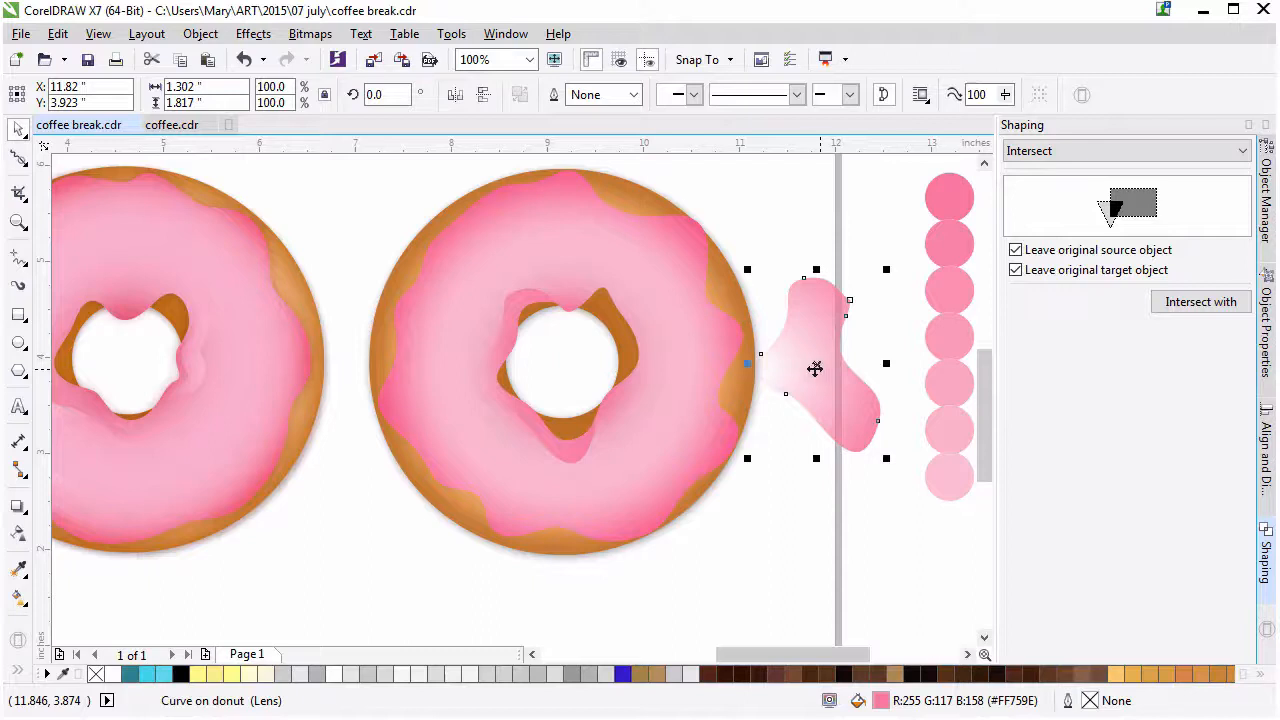
key(Delete)
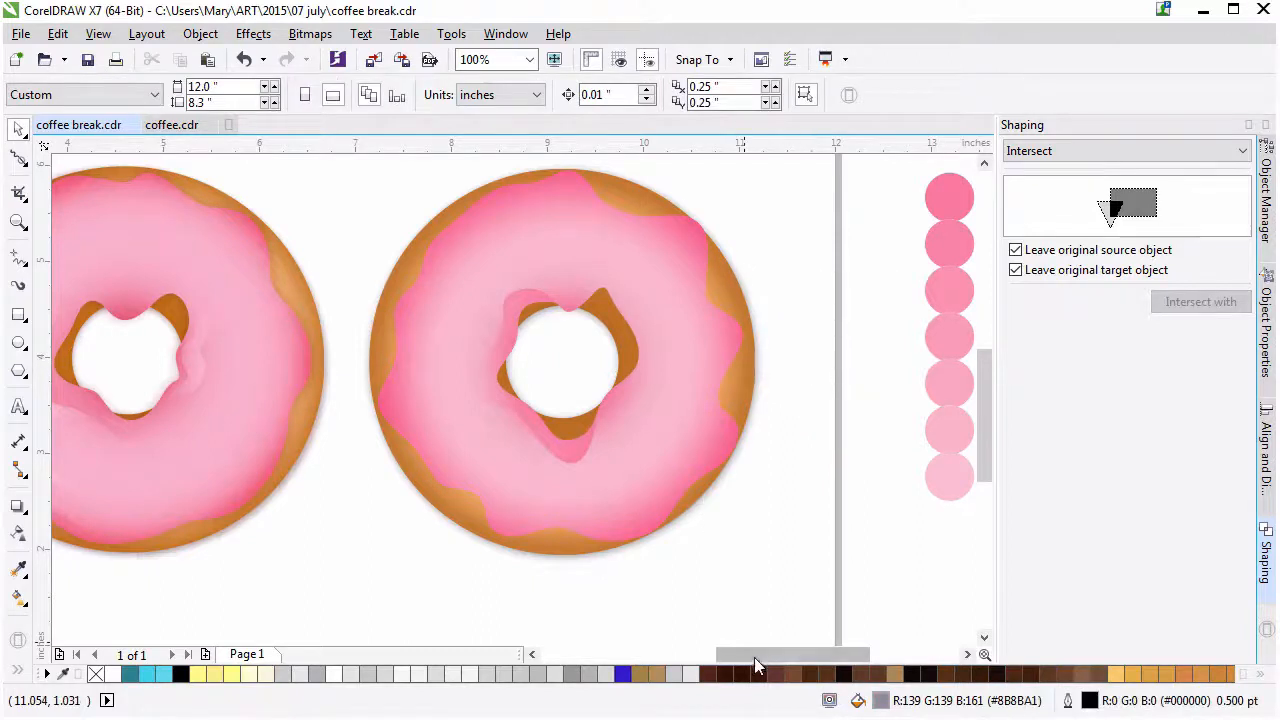
Remove the transparency from the intersected pink piece around the right donut's hole.
drag(754, 657, 744, 651)
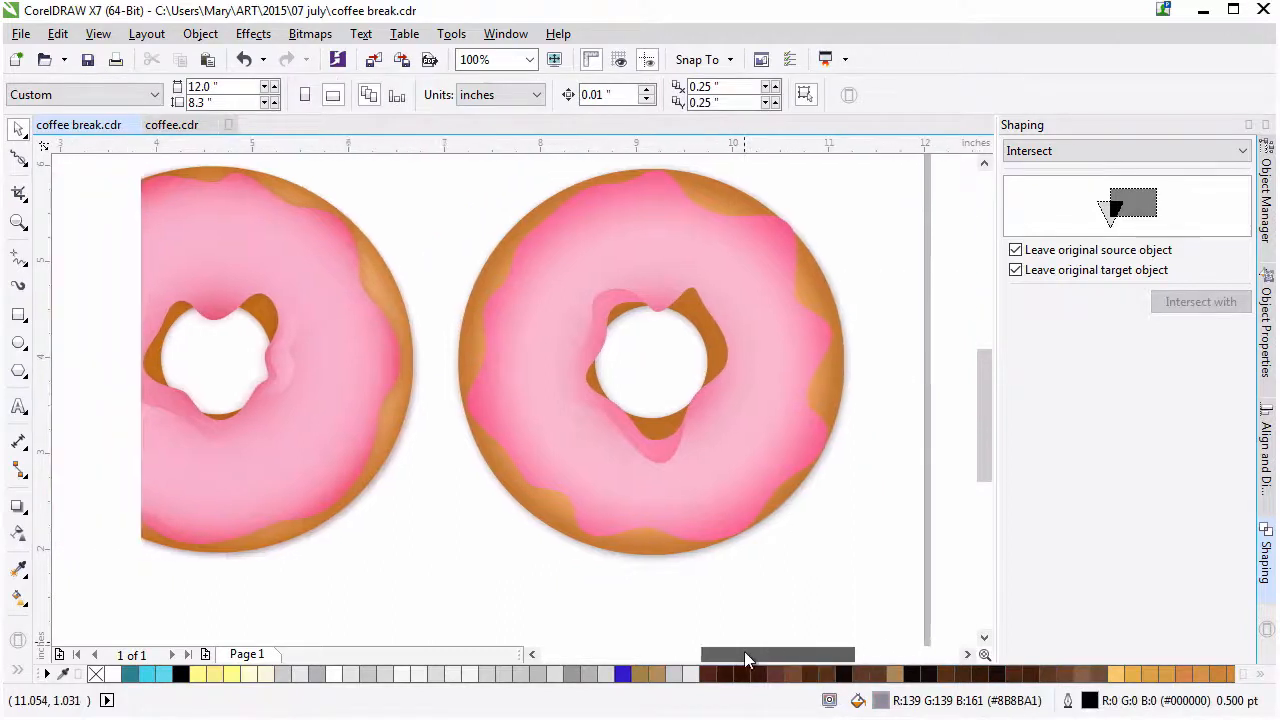
click(667, 455)
click(30, 534)
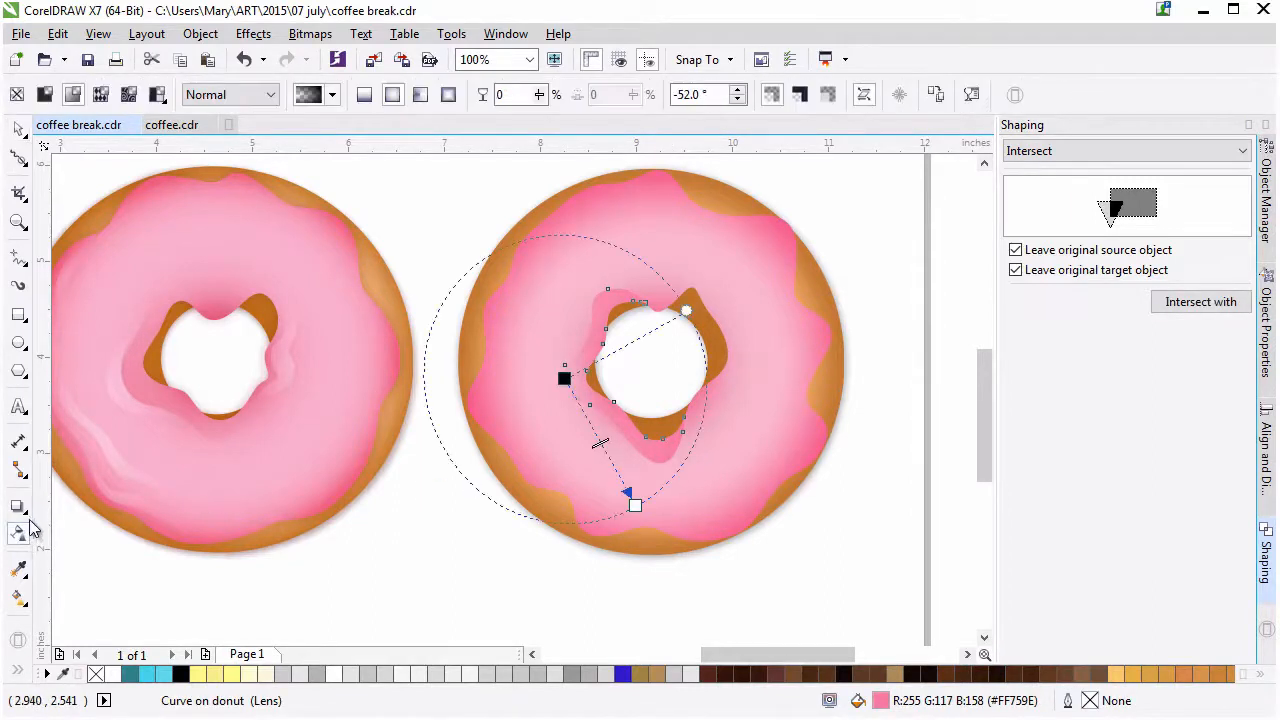
click(44, 94)
click(16, 94)
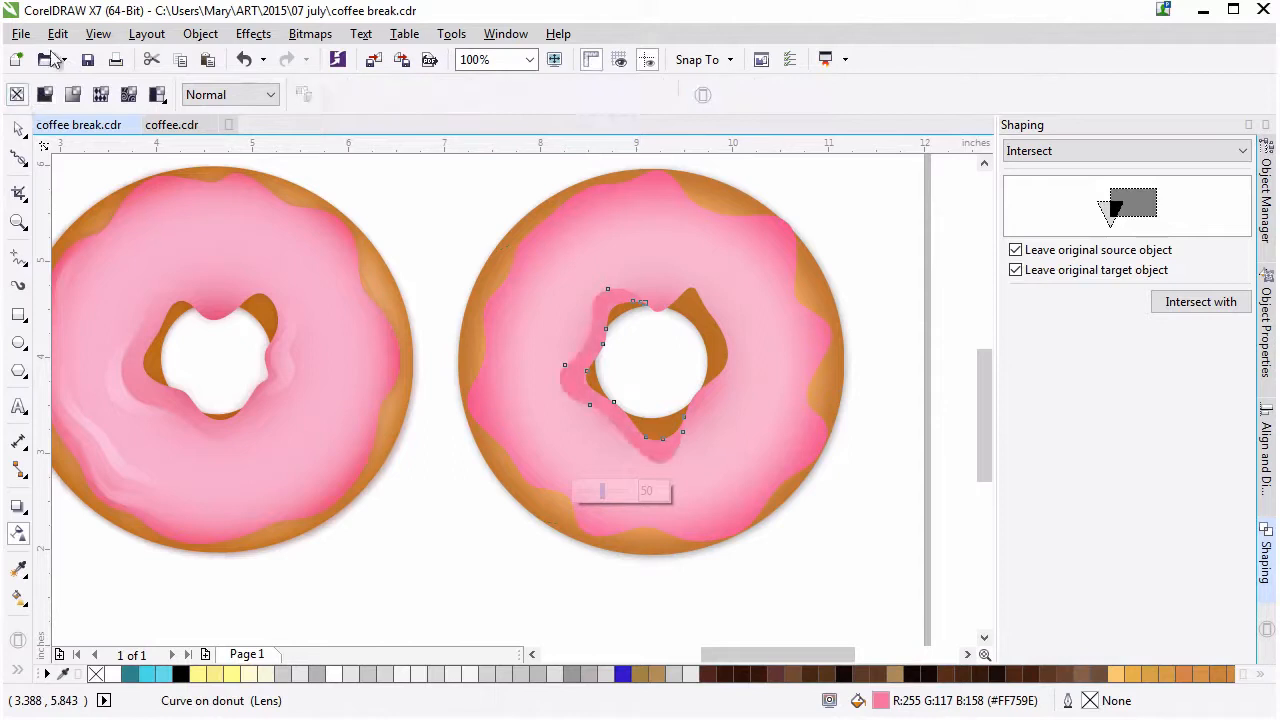
Give the intersected piece a fountain fill and sample the start node's pink, R255 G117 B158, for the white end node.
click(1266, 305)
click(1070, 200)
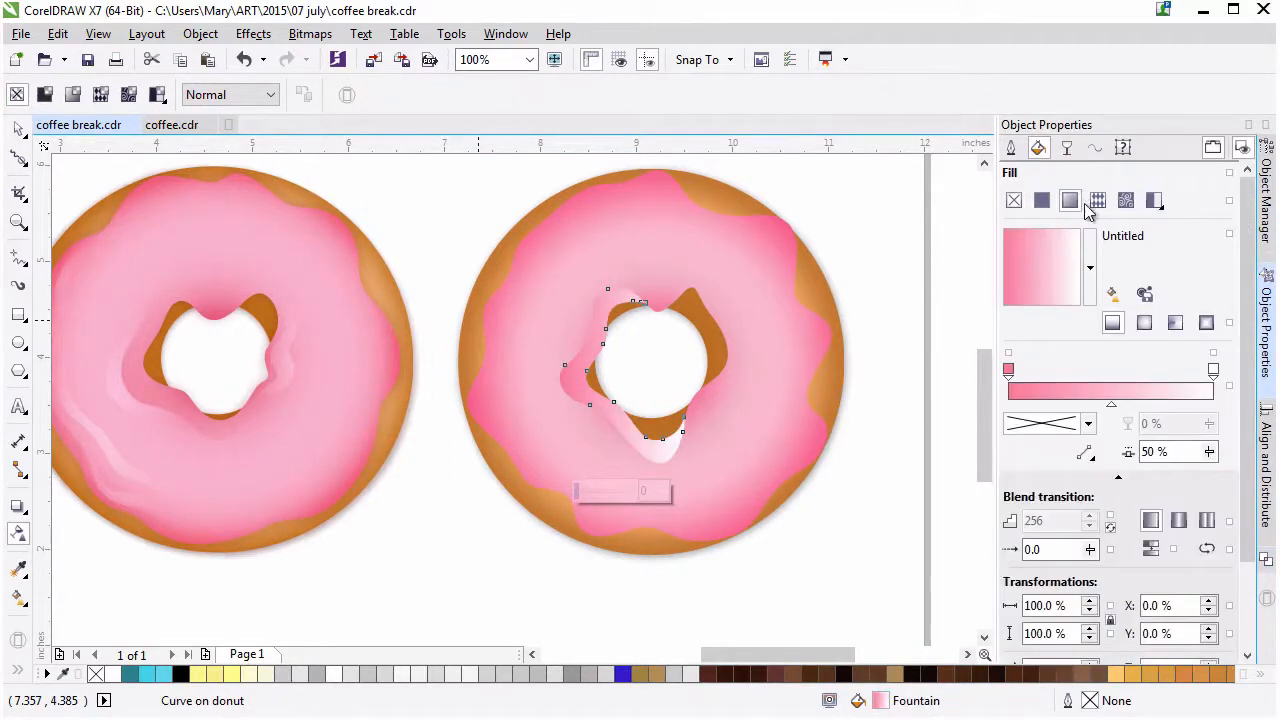
click(1214, 371)
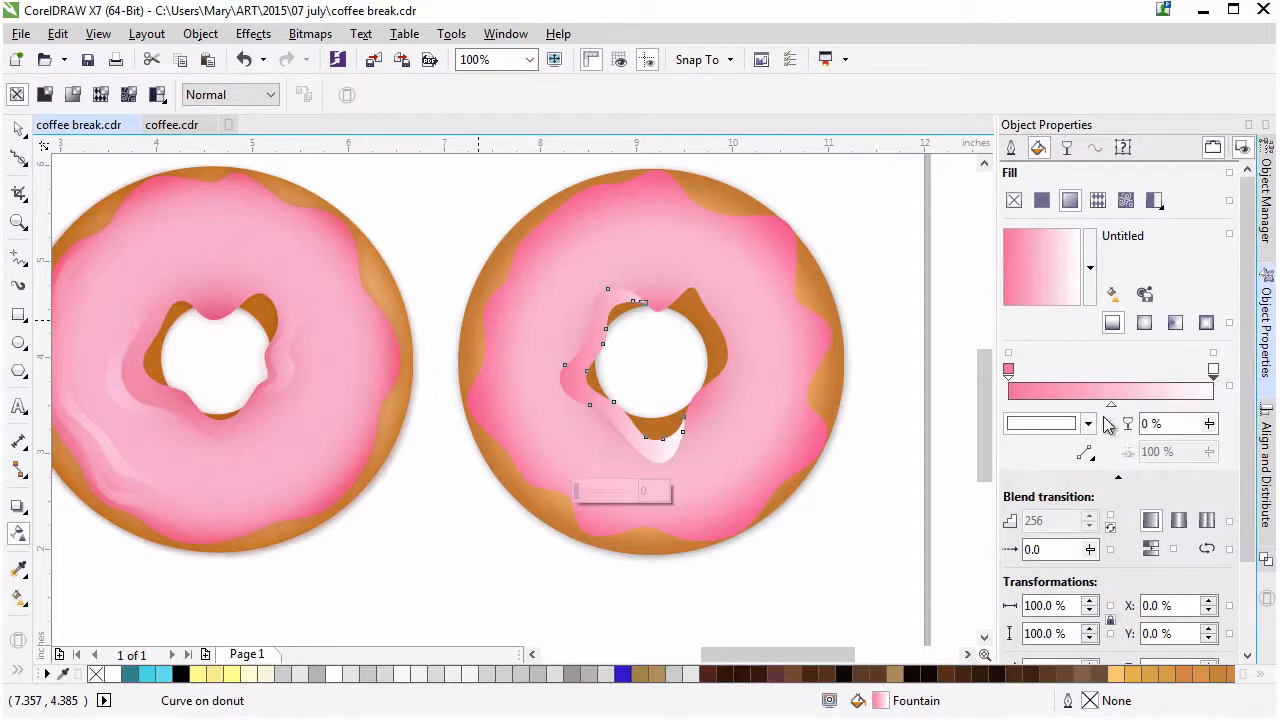
click(1088, 424)
click(1084, 467)
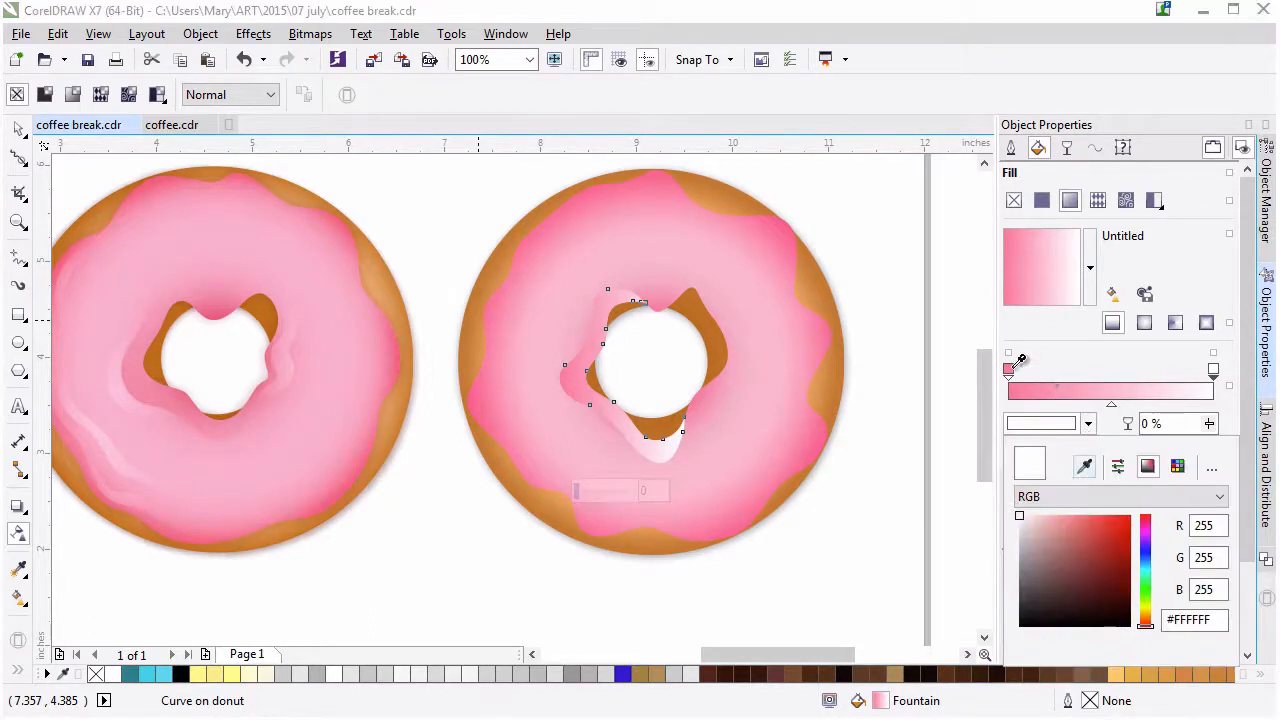
click(1012, 372)
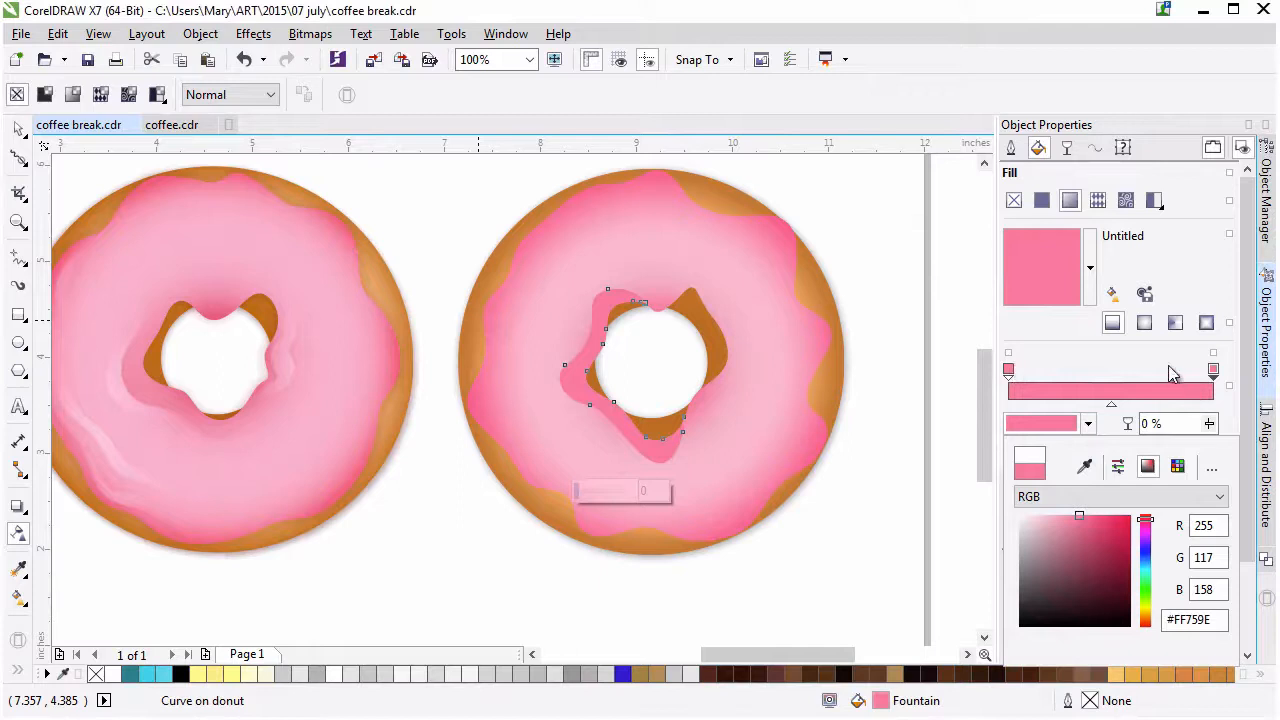
Set the gradient's end node to 100% transparency and angle the fill from the lower left icing up into the donut hole.
click(1210, 426)
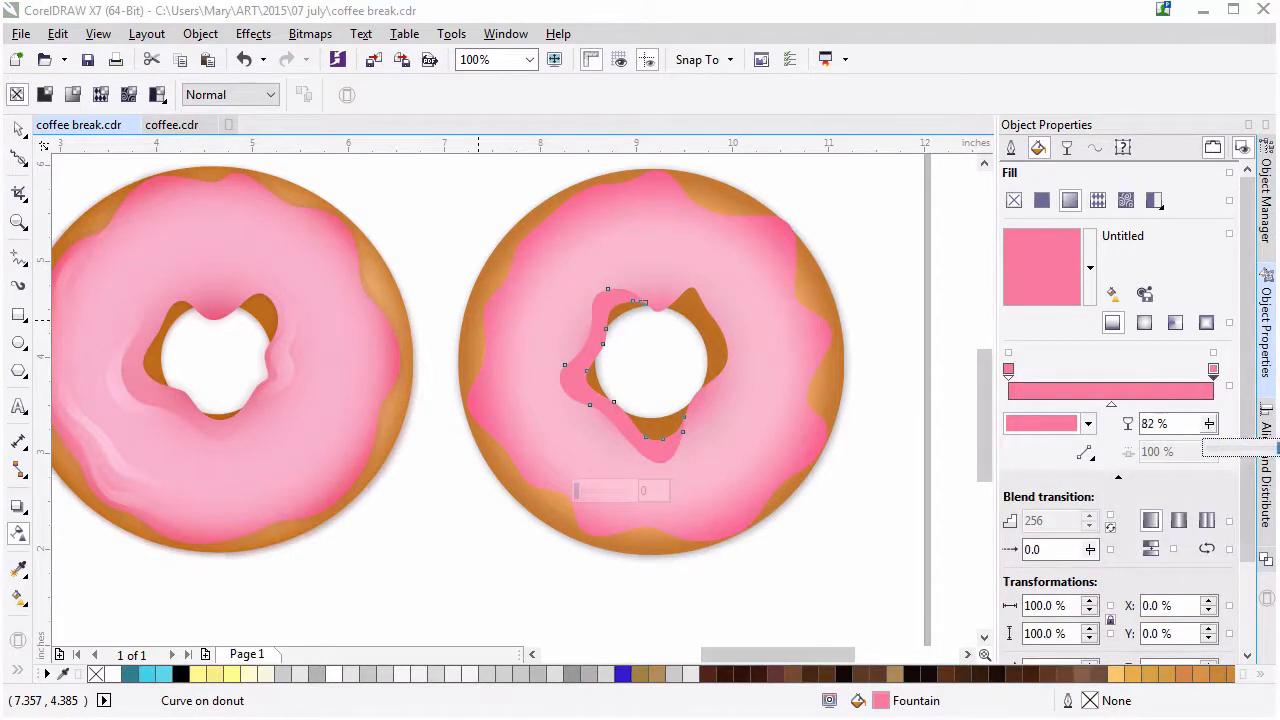
drag(1210, 447, 1279, 448)
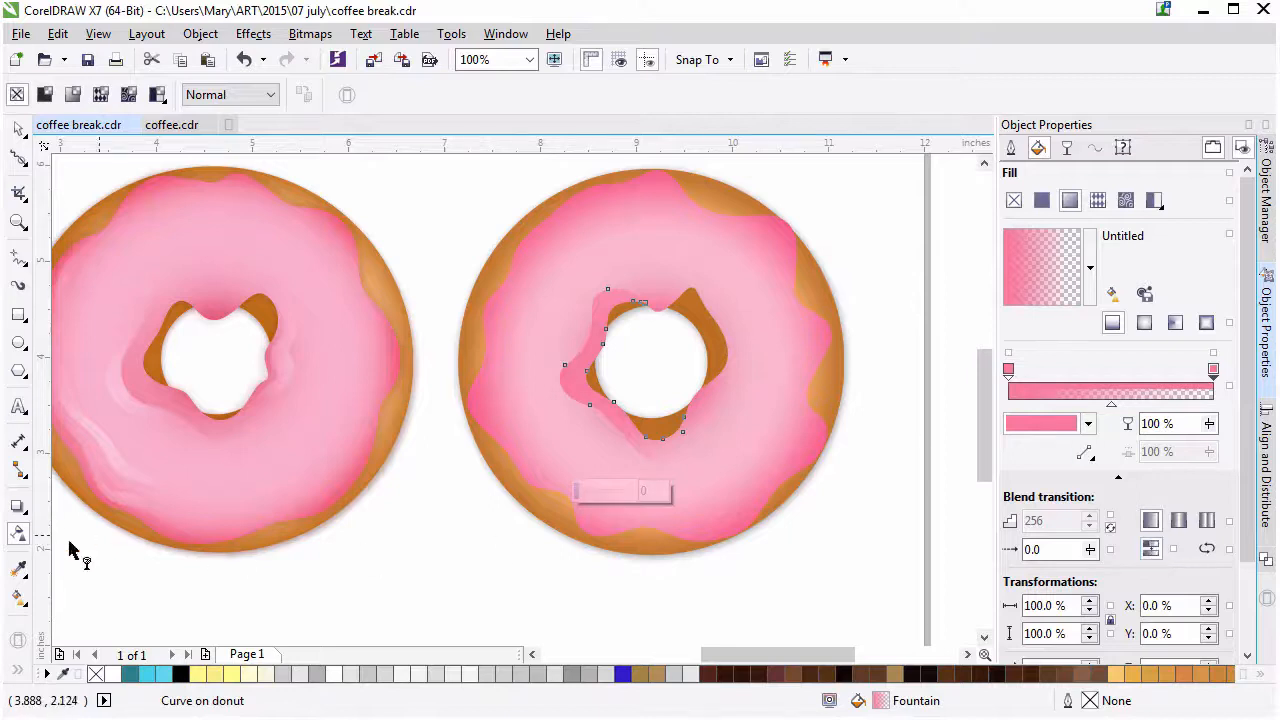
click(21, 592)
drag(577, 429, 648, 355)
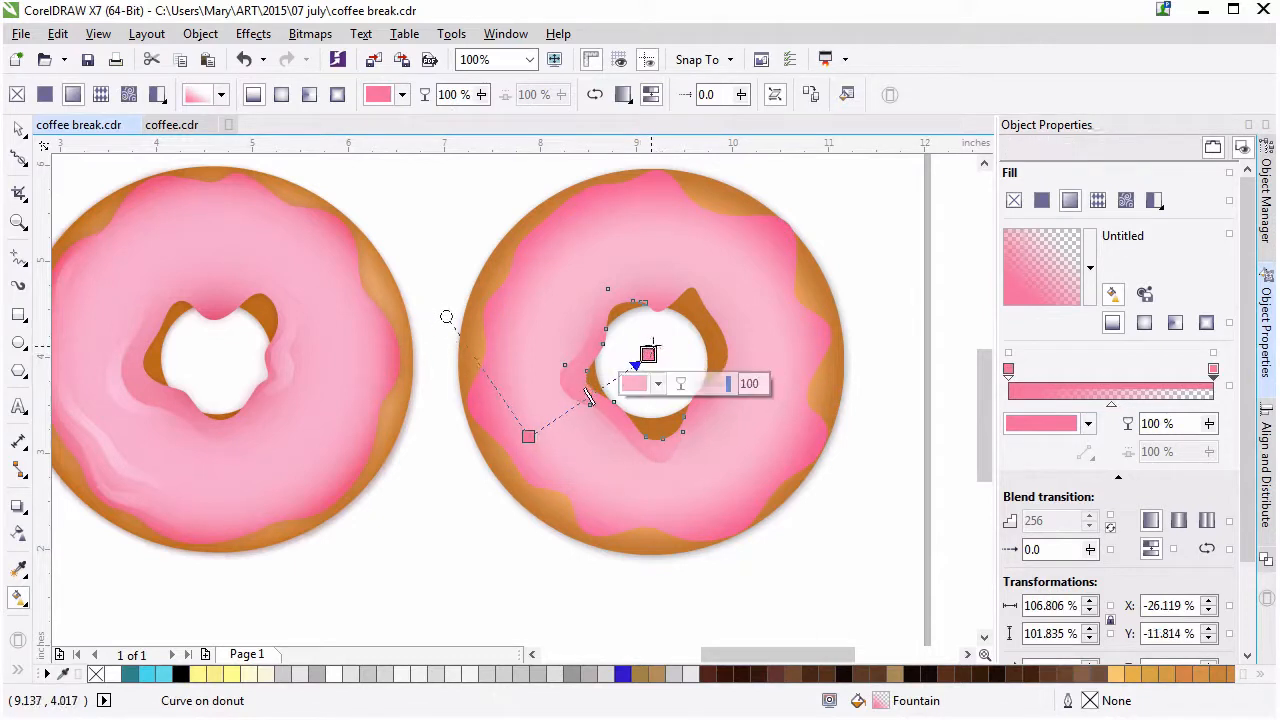
key(space)
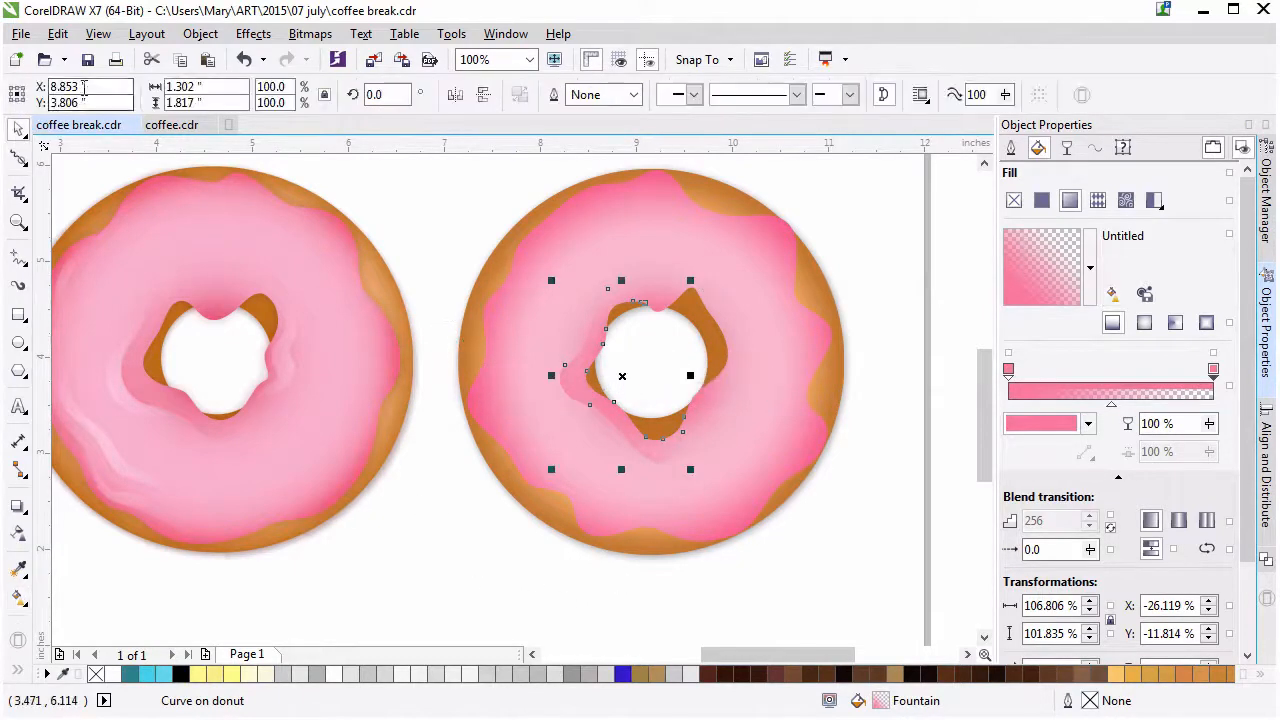
click(914, 249)
Draw a closed freehand shape overlapping the right donut's lower left rim, from its upper left side round to its lower right.
scroll(750, 665, left, 1)
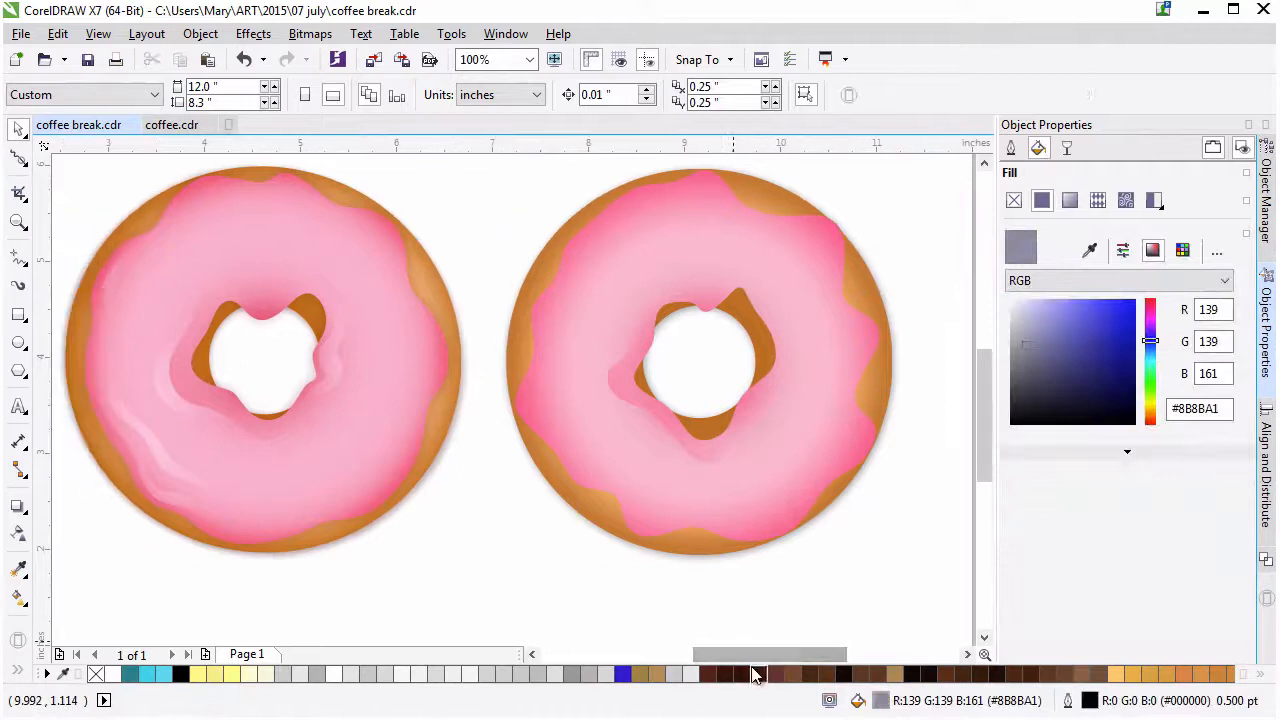
scroll(986, 380, up, 1)
click(20, 257)
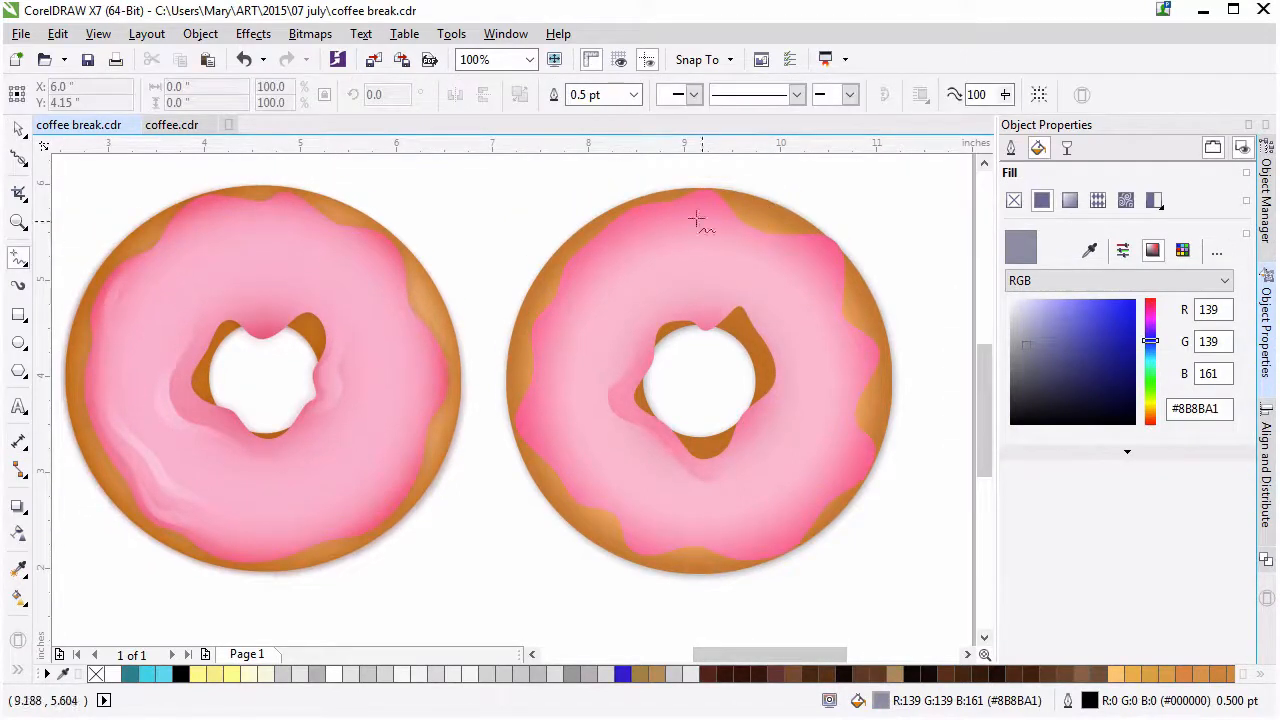
mouse_move(551, 244)
mouse_down()
mouse_move(513, 315)
mouse_move(505, 461)
mouse_move(668, 596)
mouse_move(770, 562)
mouse_up()
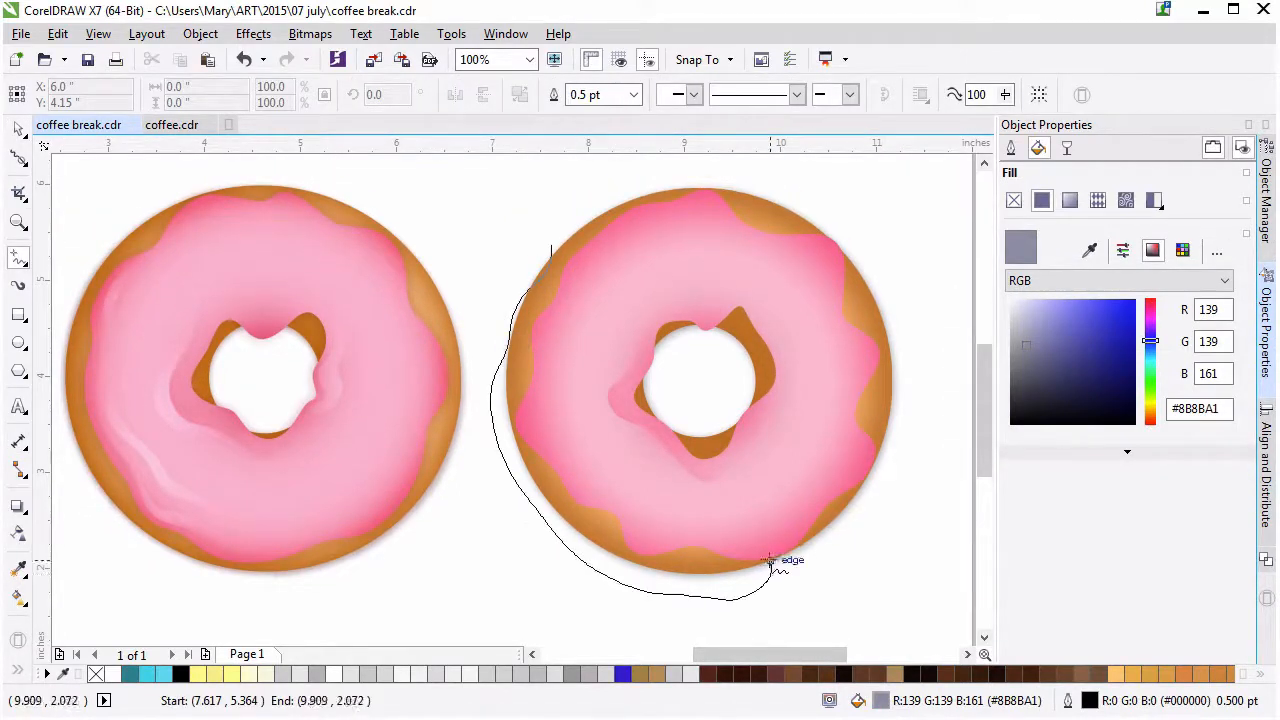
mouse_move(597, 490)
mouse_down()
mouse_move(549, 442)
mouse_move(541, 313)
mouse_move(560, 245)
mouse_up()
Copy the fading pink fill and missing outline from the hole's shadow piece onto the new rim shape with the Attributes Eyedropper.
click(22, 572)
click(628, 406)
click(517, 420)
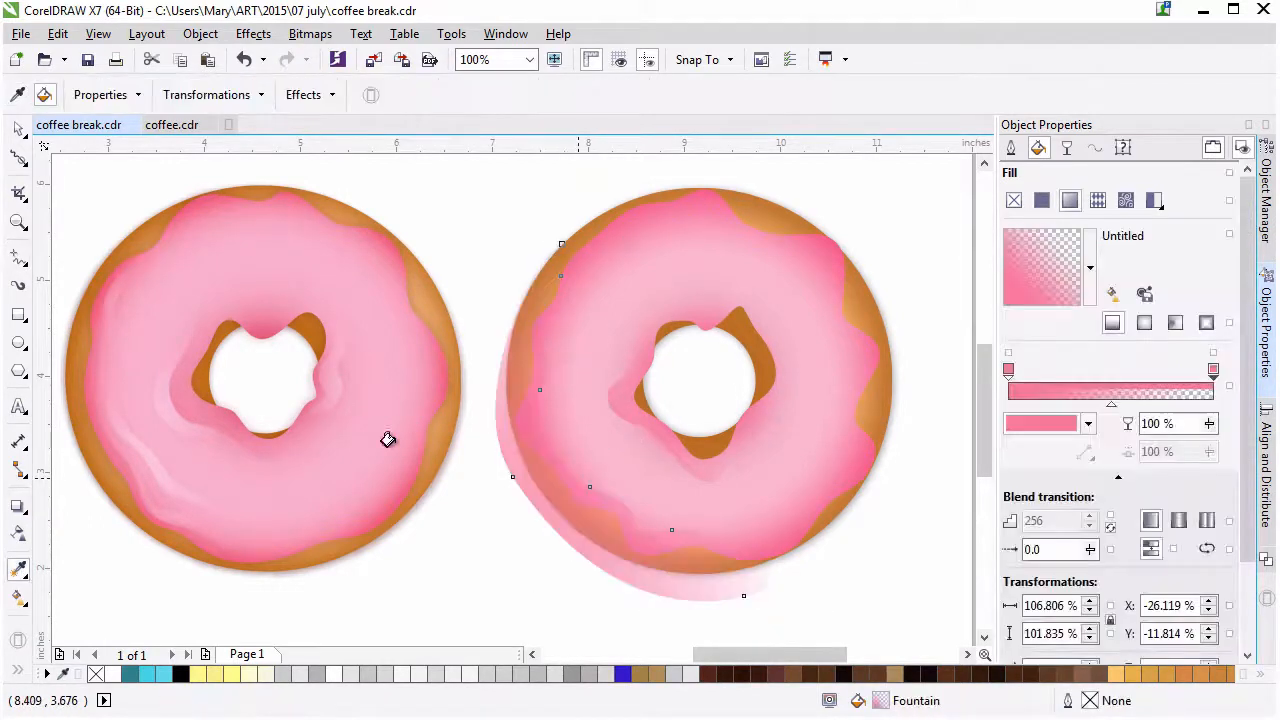
Intersect the rim shape with the right donut's icing, keeping the original source object but not the original target object.
click(19, 131)
shift+click(787, 497)
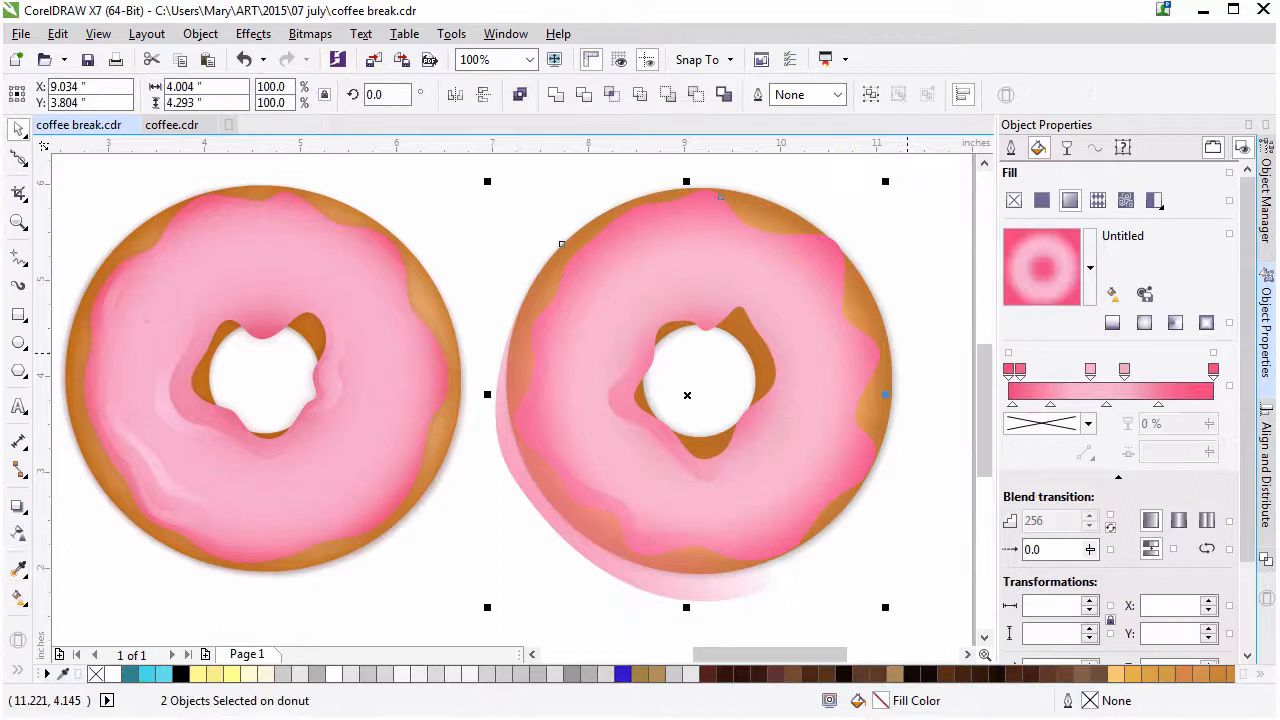
click(1268, 556)
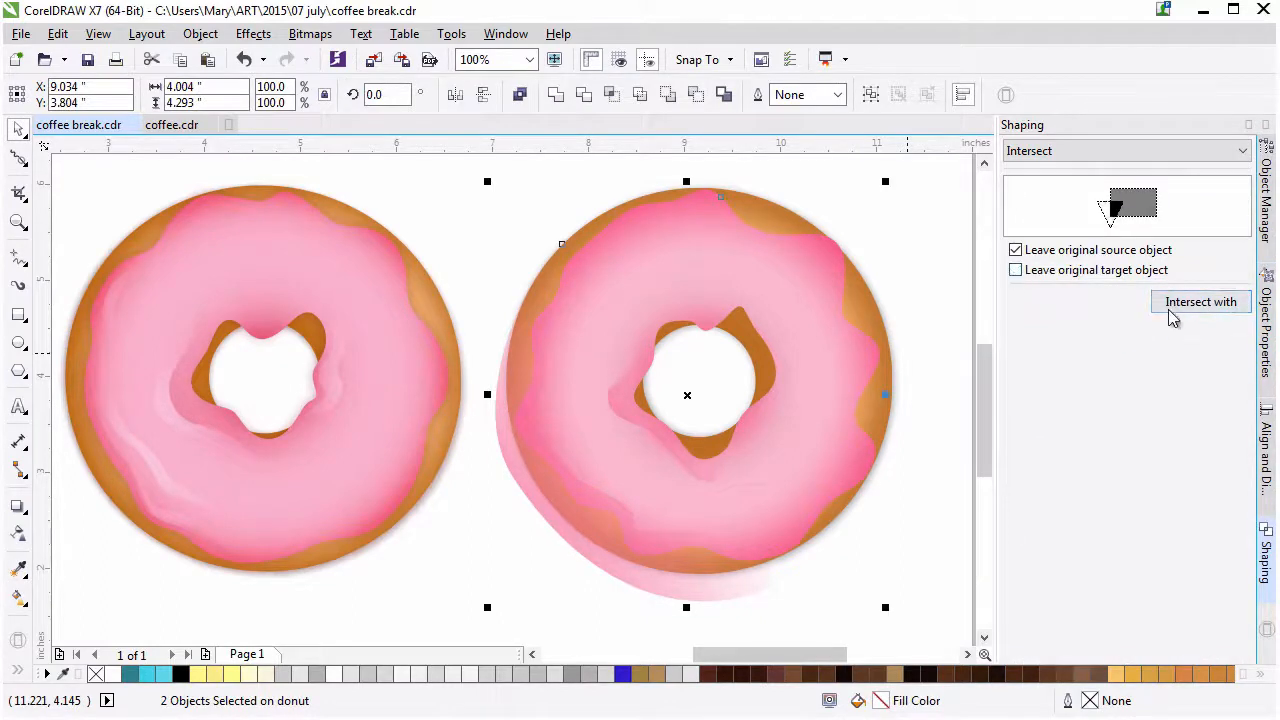
click(1200, 301)
click(612, 440)
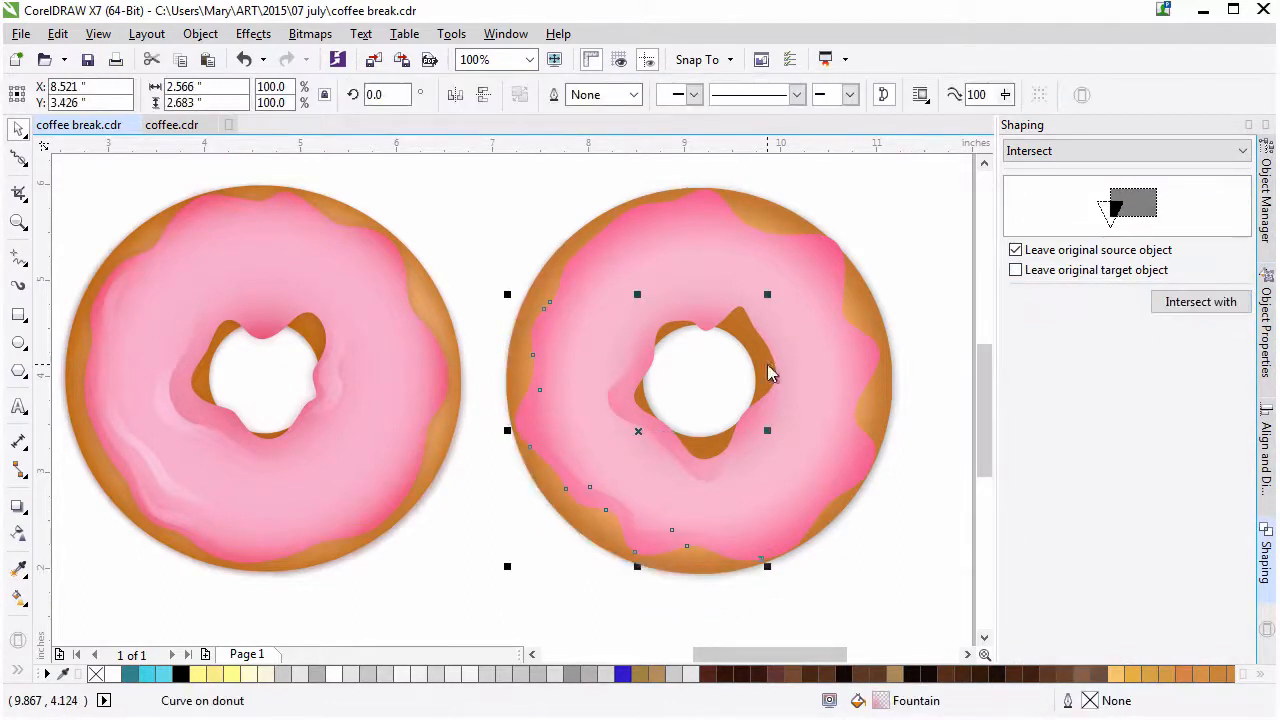
click(935, 247)
Set the Freehand/Bezier tool's freehand smoothing to 65.
click(18, 258)
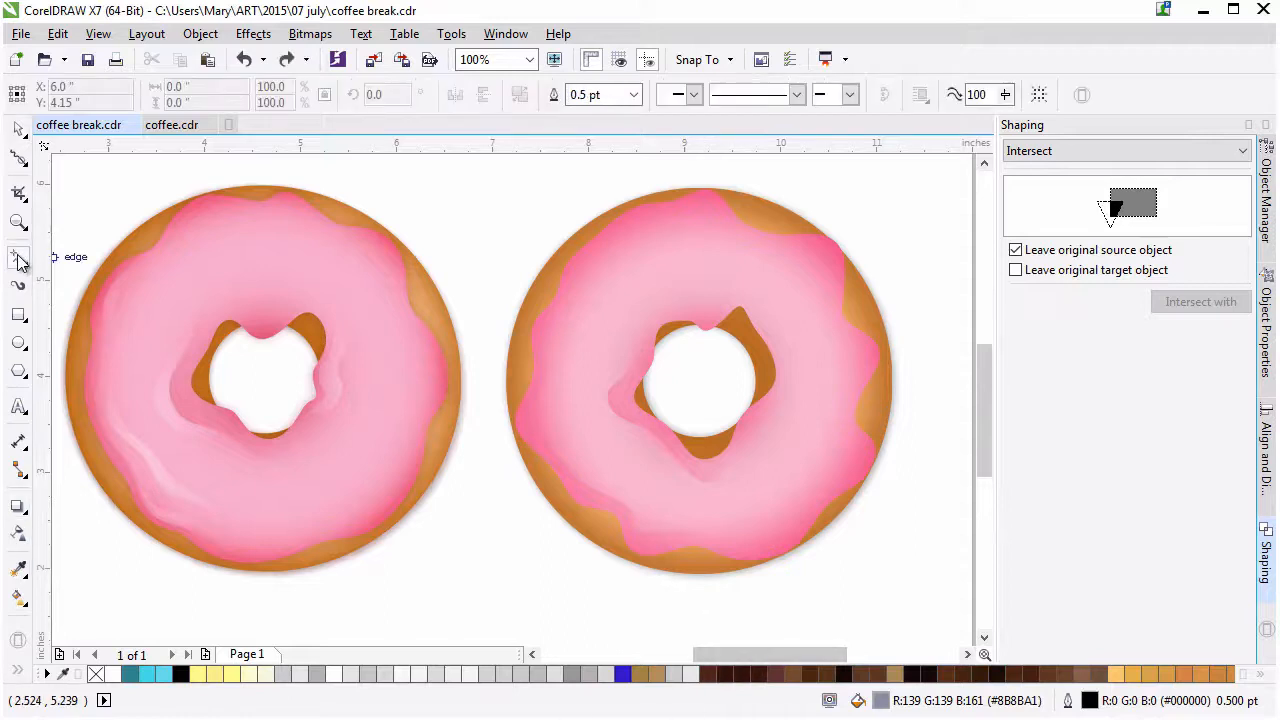
double_click(19, 259)
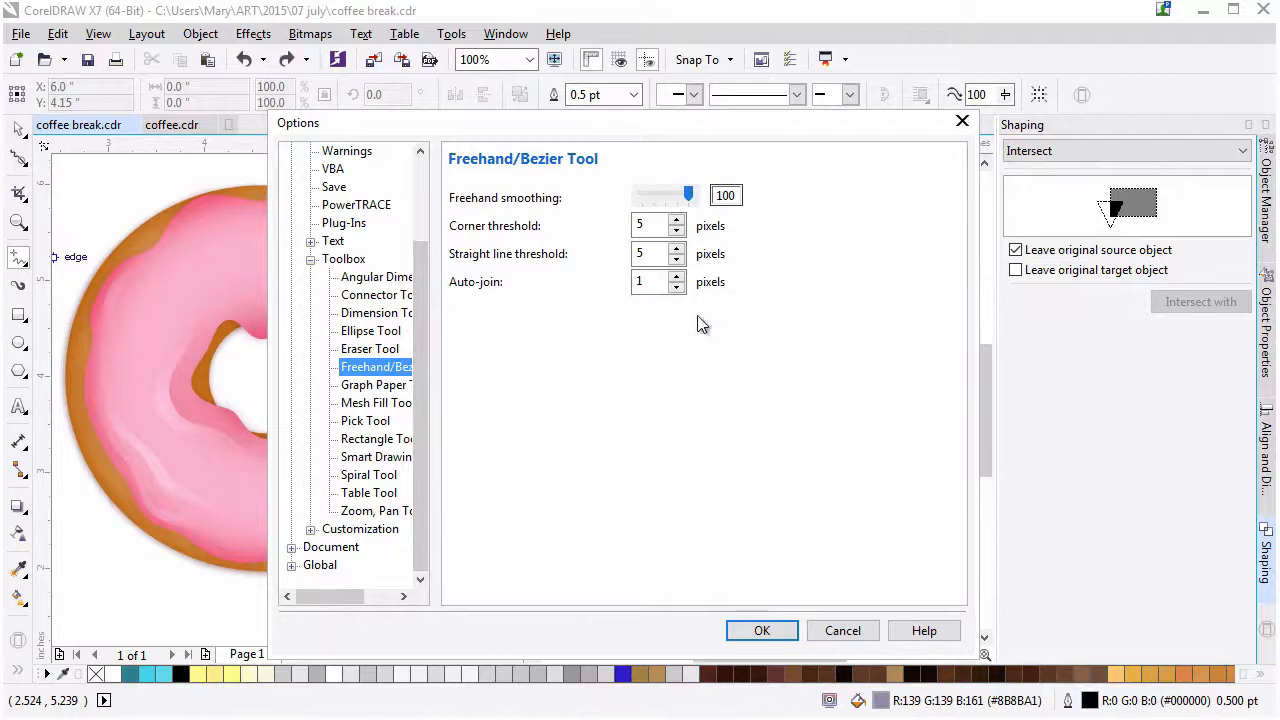
click(672, 195)
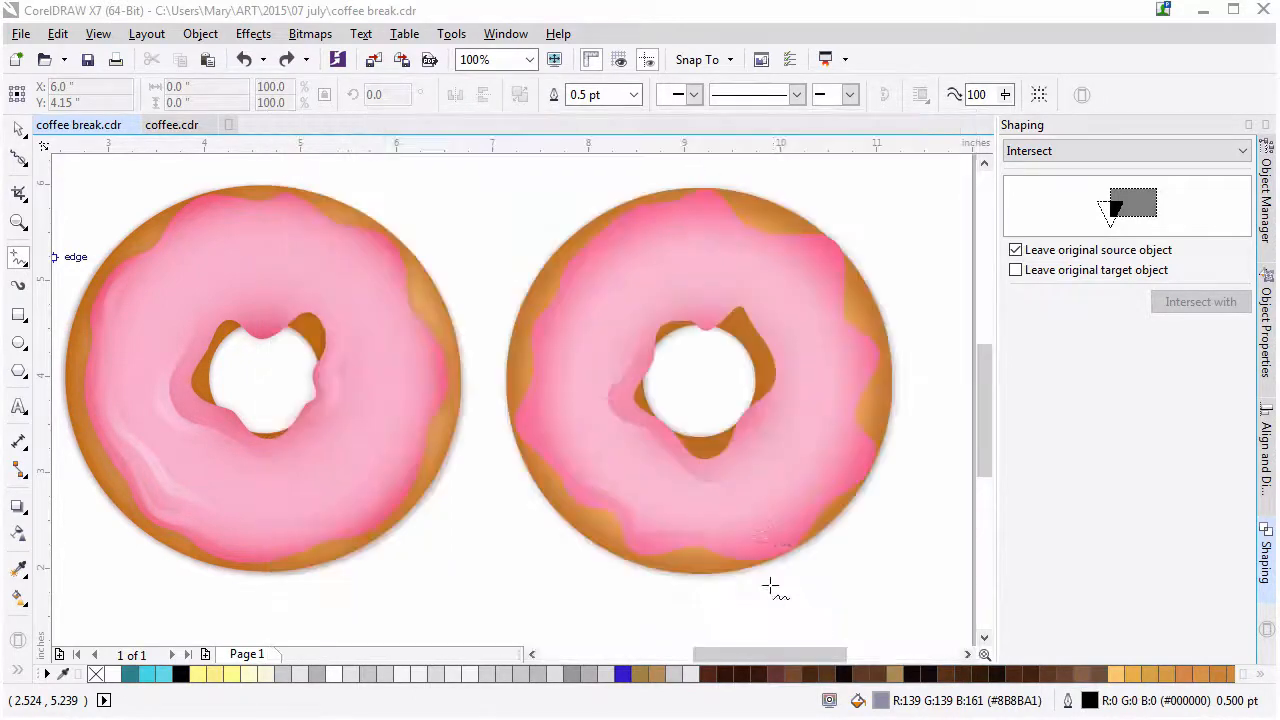
key(Return)
Draw a closed freehand crescent, about 0.7 by 1.16 inches, on the icing left of the right donut's hole, discarding the first attempt.
mouse_move(574, 279)
mouse_down()
mouse_move(547, 321)
mouse_move(548, 374)
mouse_move(575, 284)
mouse_up()
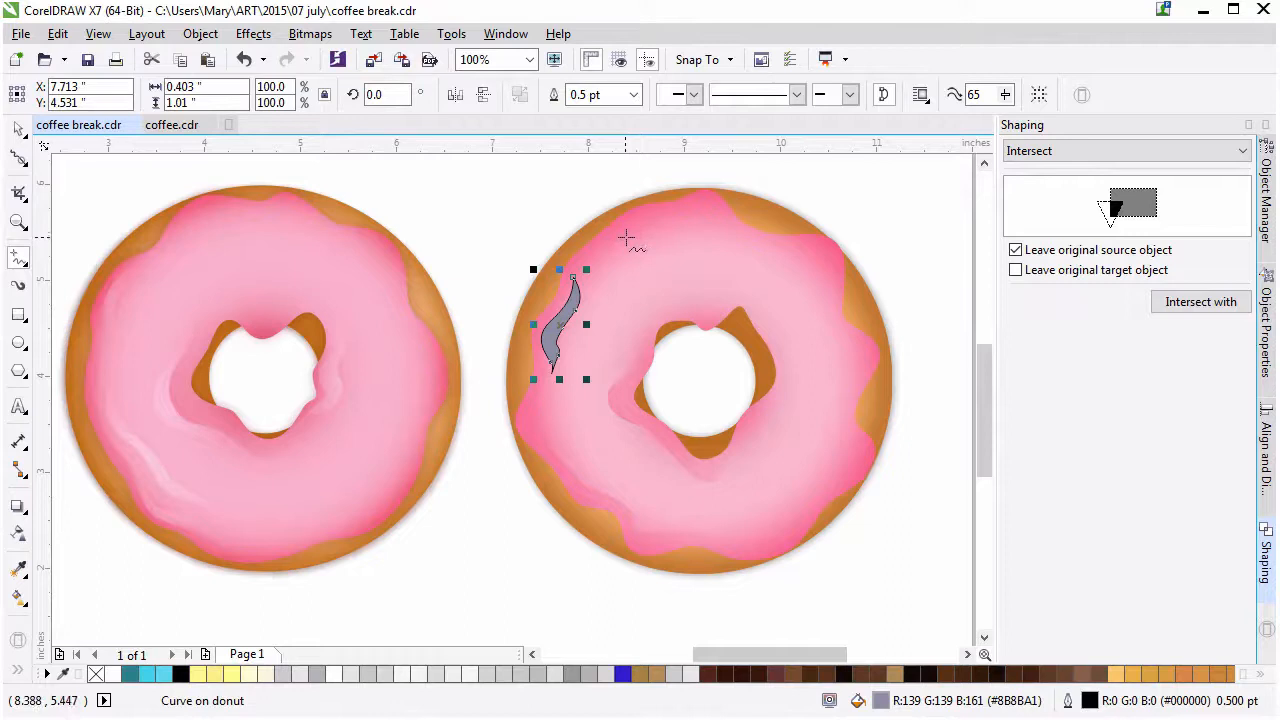
key(ctrl+z)
mouse_move(622, 347)
mouse_down()
mouse_move(592, 416)
mouse_move(638, 432)
mouse_move(654, 454)
mouse_move(609, 398)
mouse_move(641, 317)
mouse_up()
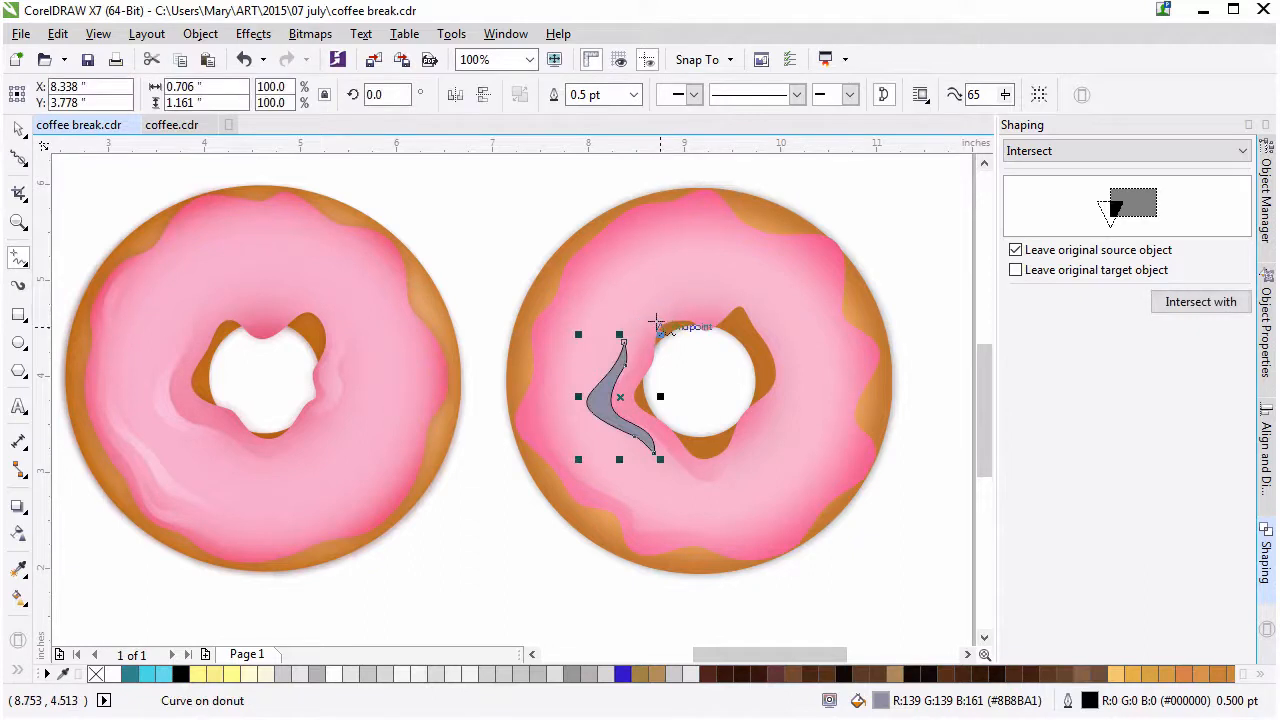
Copy the fading pink fill and missing outline from the rim shadow onto the new crescent with the Attributes Eyedropper.
click(18, 568)
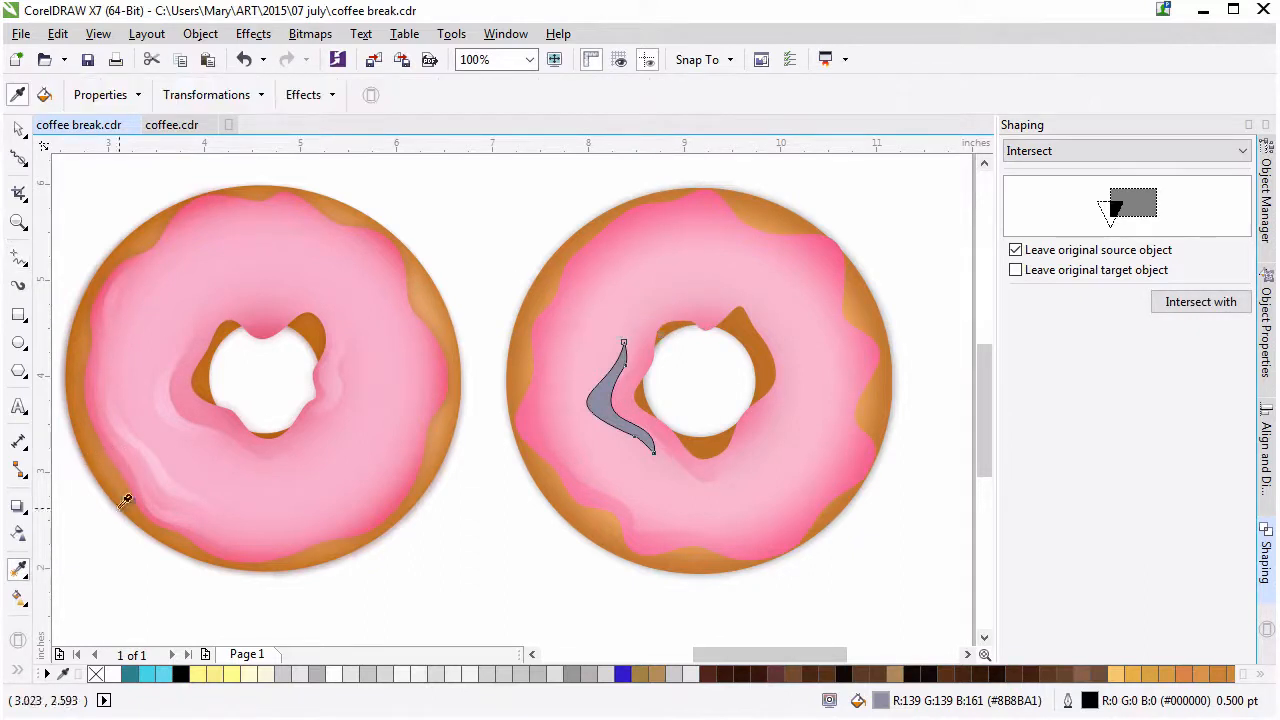
click(713, 467)
click(598, 400)
Recolor both end nodes of the crescent's fading fill with light pink sampled from the color circles beside the page.
click(1268, 300)
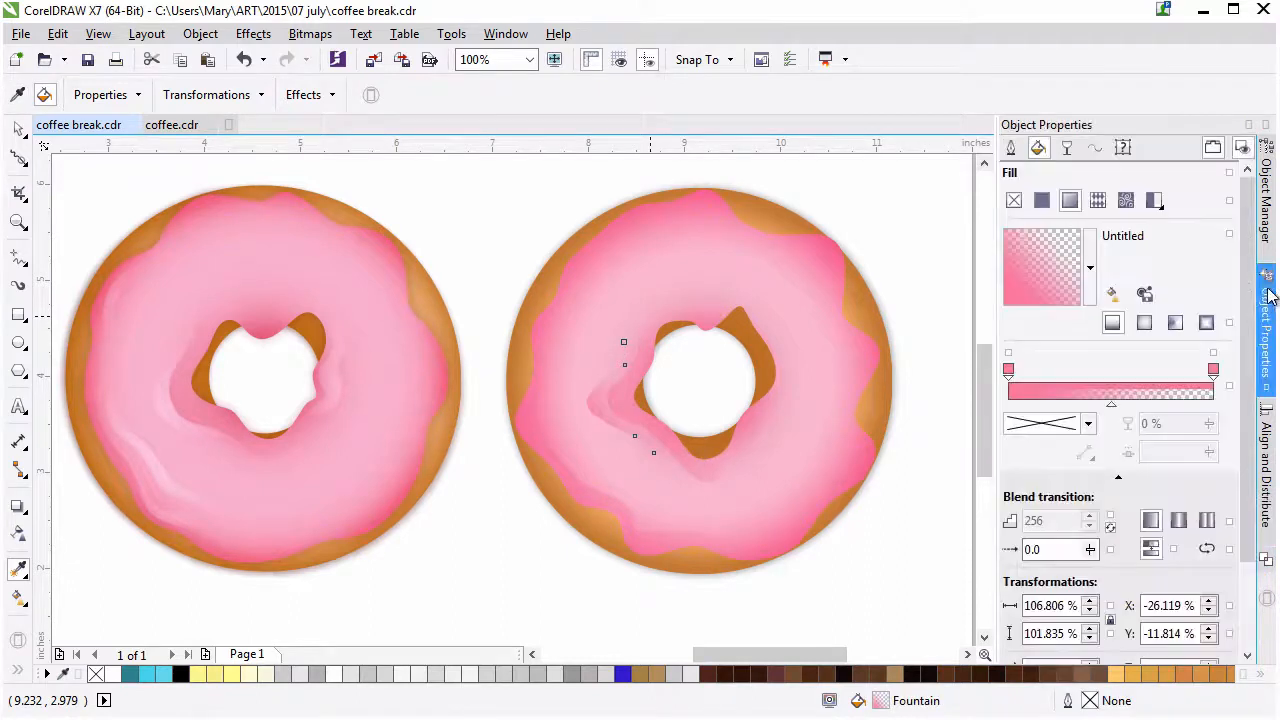
drag(782, 654, 928, 509)
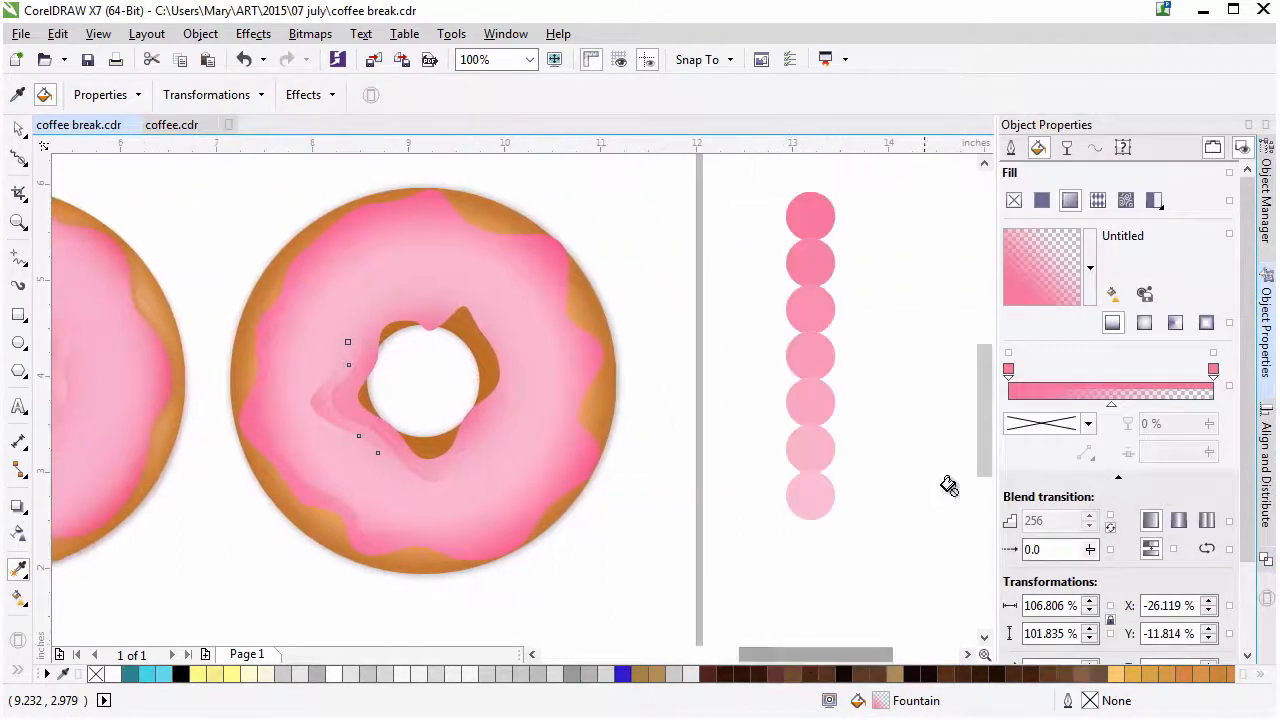
click(1008, 369)
click(1088, 424)
click(1084, 466)
click(831, 457)
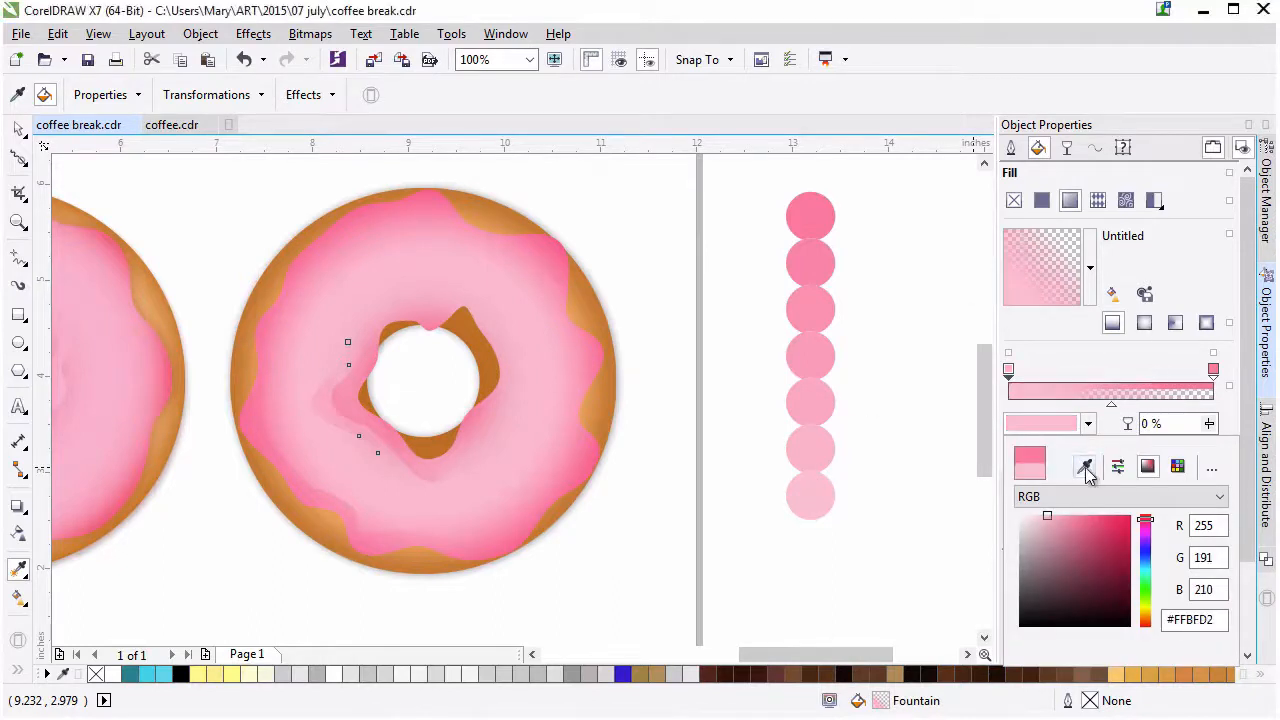
click(1213, 371)
click(1090, 424)
click(1085, 466)
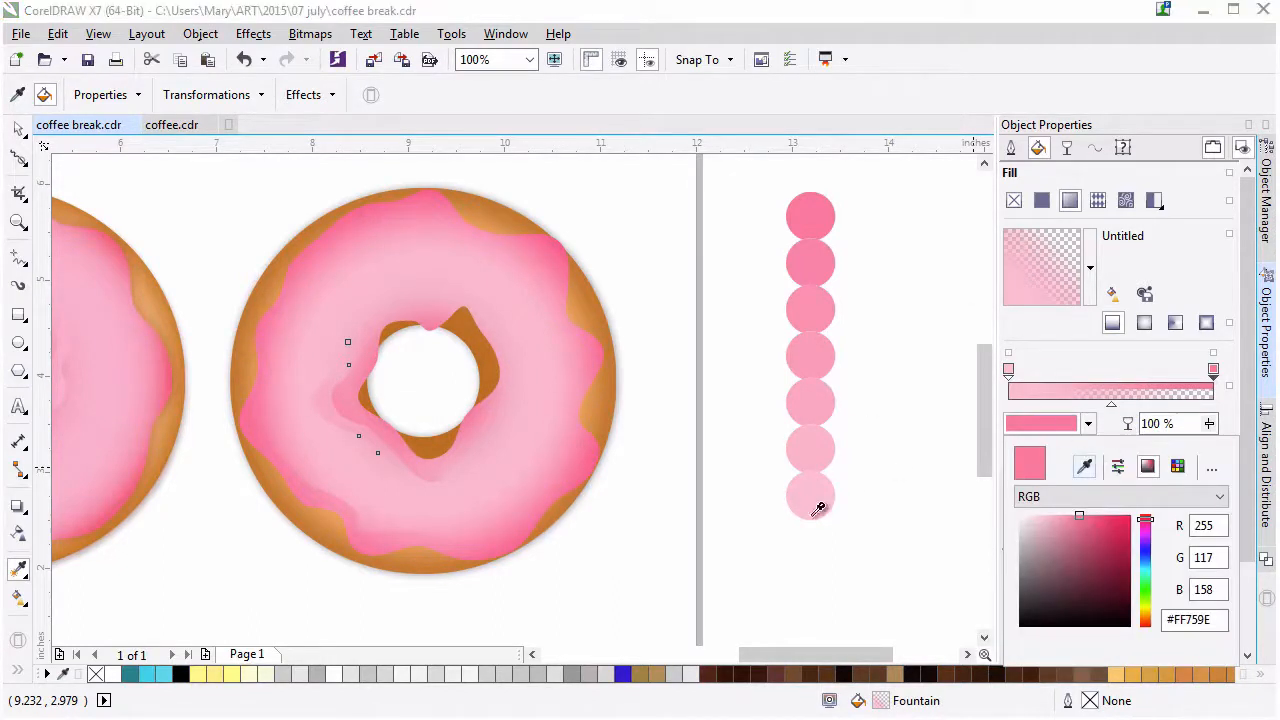
click(818, 497)
click(1009, 370)
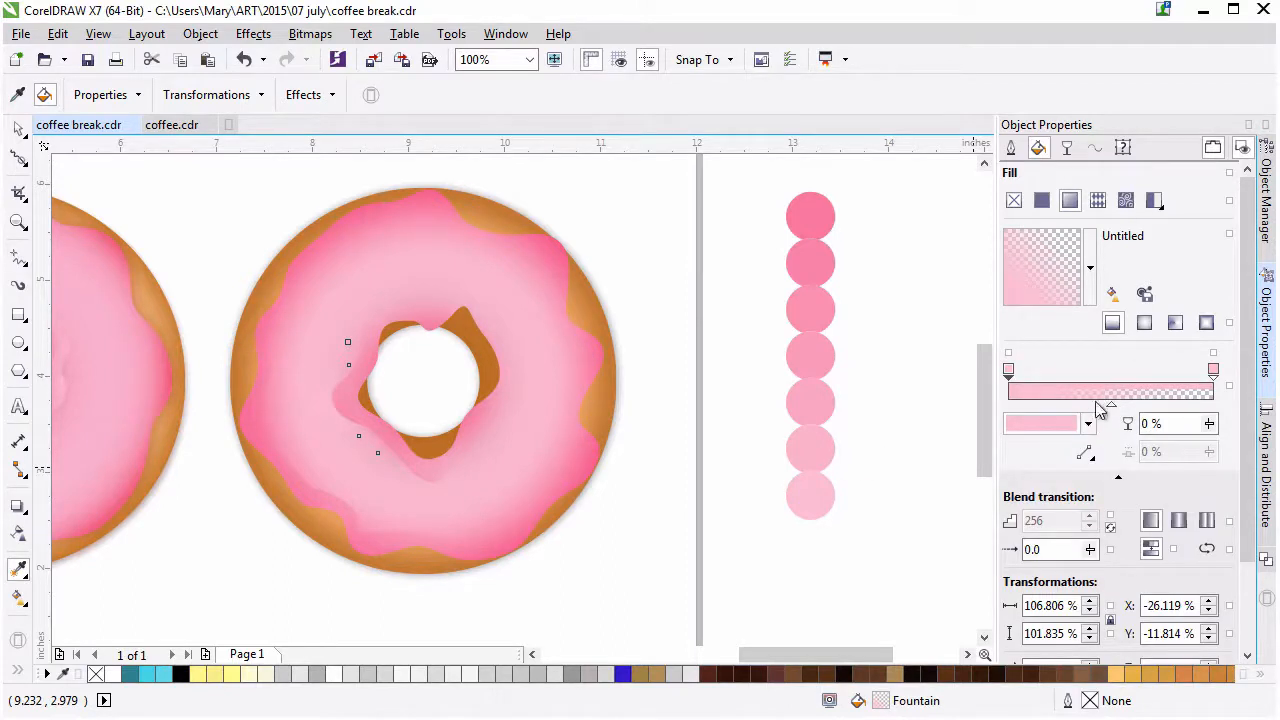
Give the crescent a uniform transparency of 40 with the Screen merge mode, and deselect it.
click(1066, 147)
click(1073, 203)
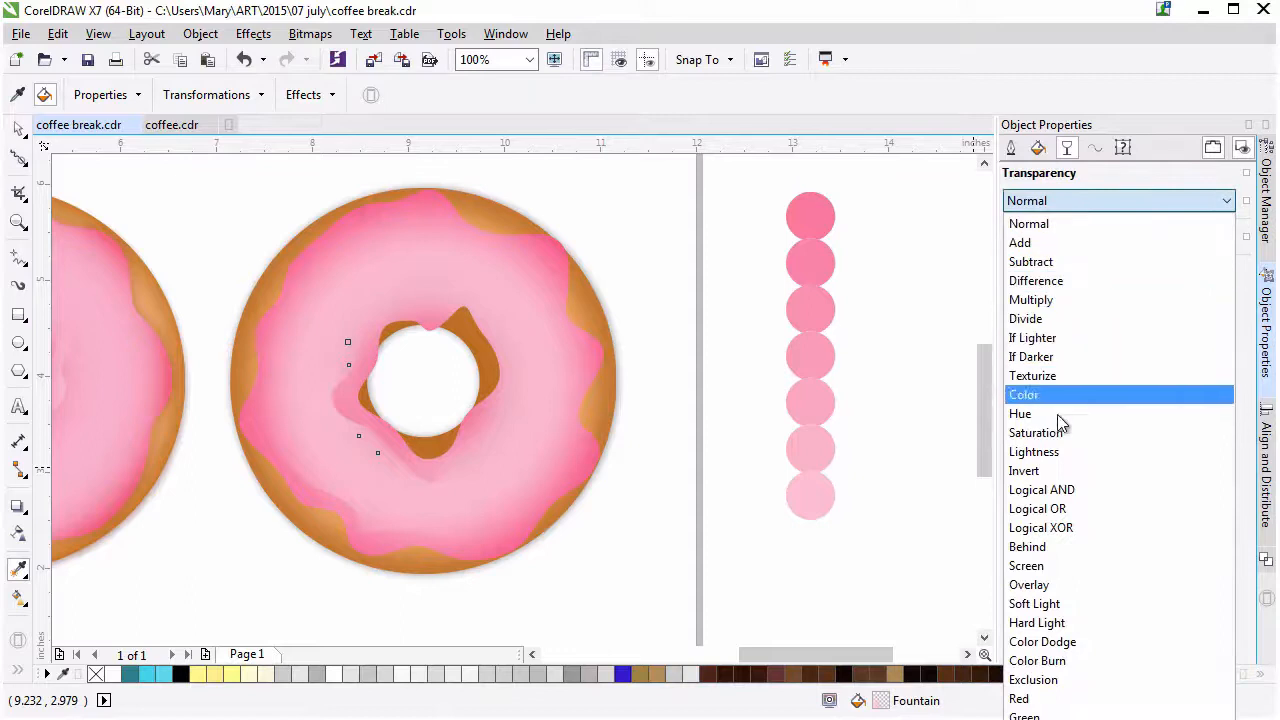
click(1068, 508)
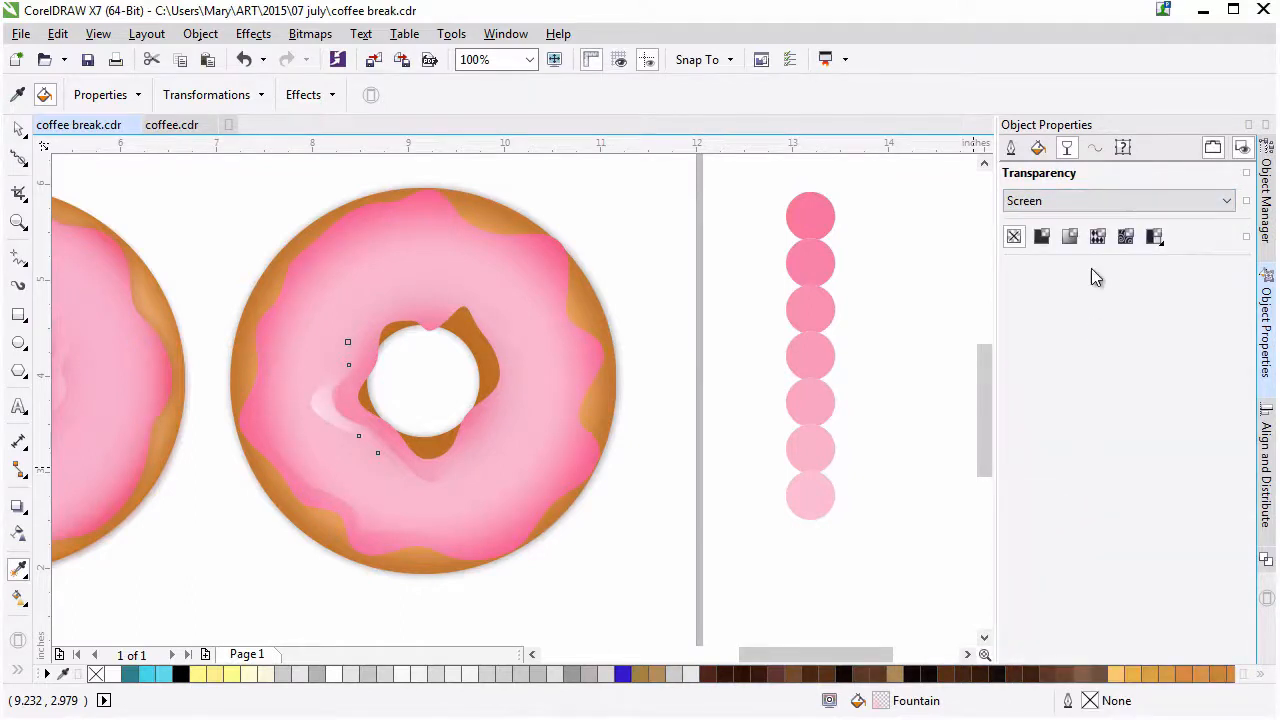
click(1041, 237)
click(1091, 367)
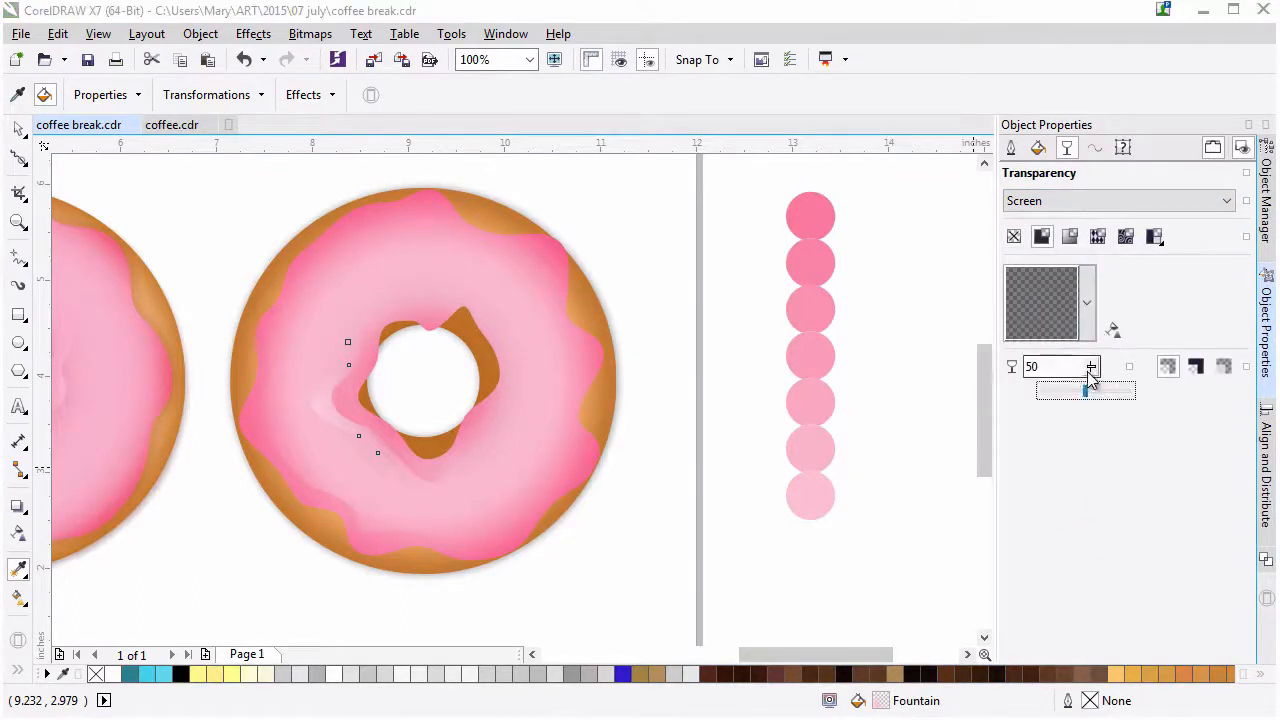
drag(1094, 376, 1077, 367)
drag(842, 655, 798, 655)
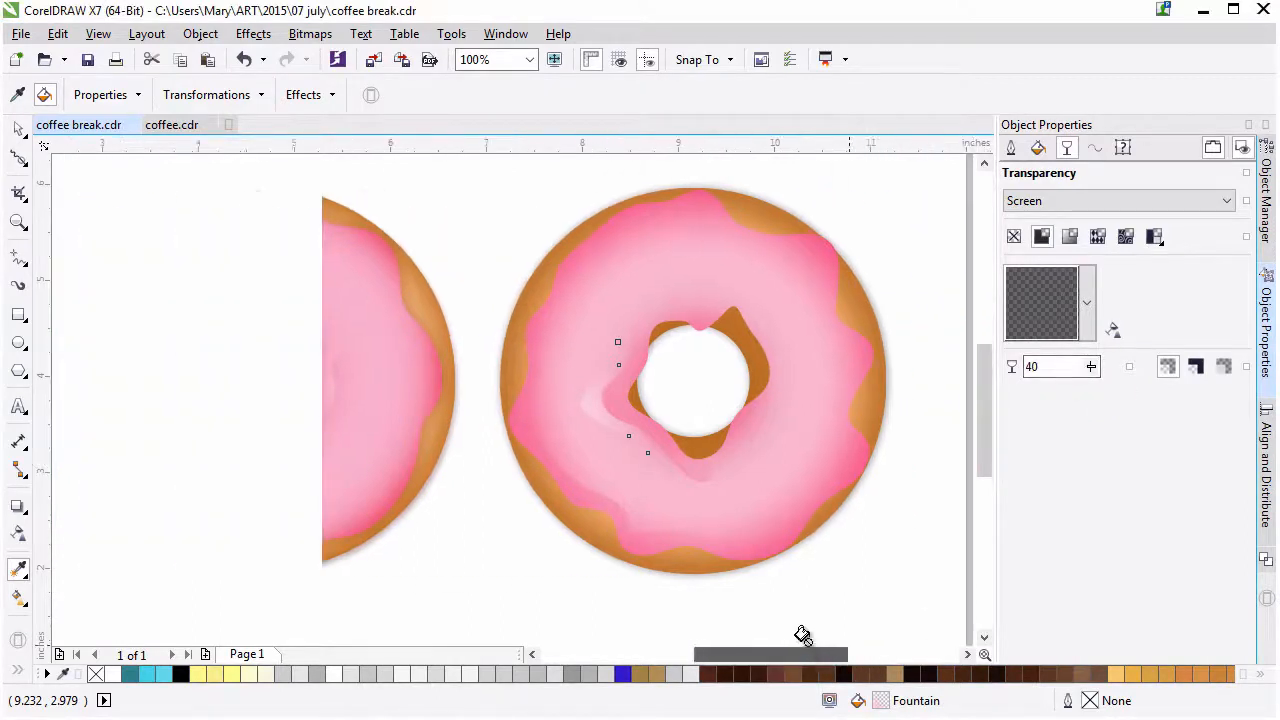
key(space)
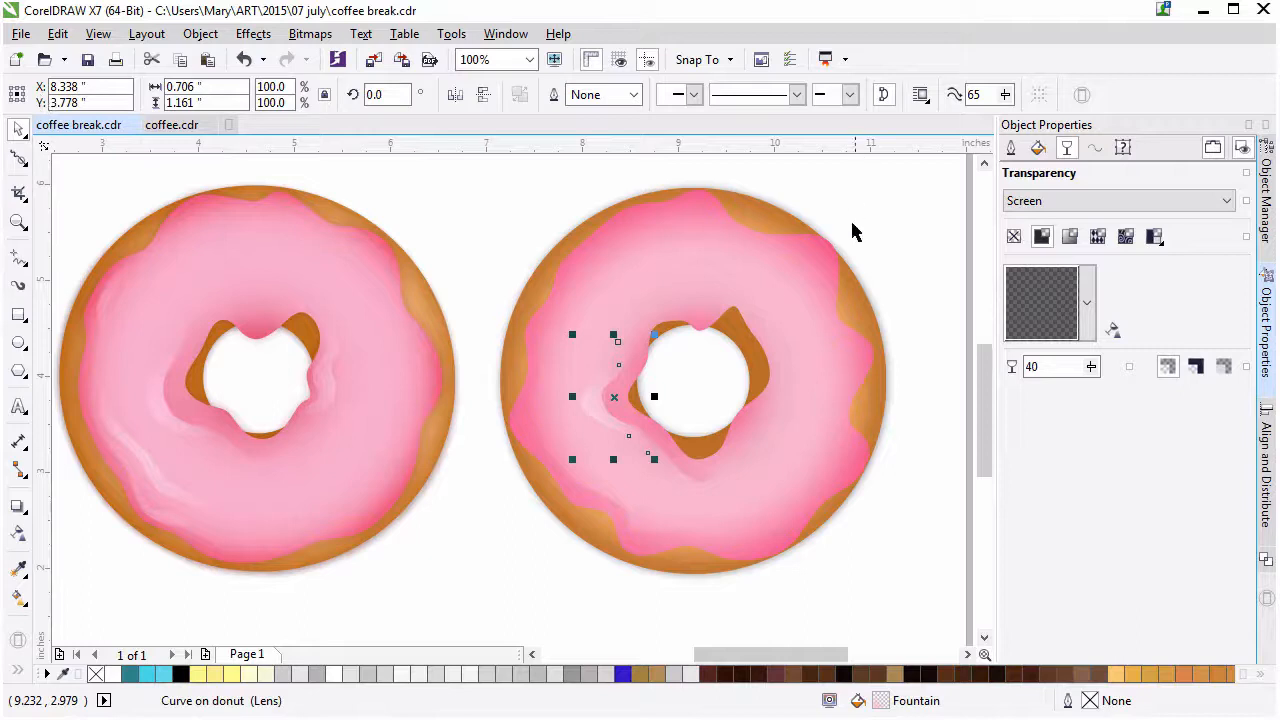
click(886, 337)
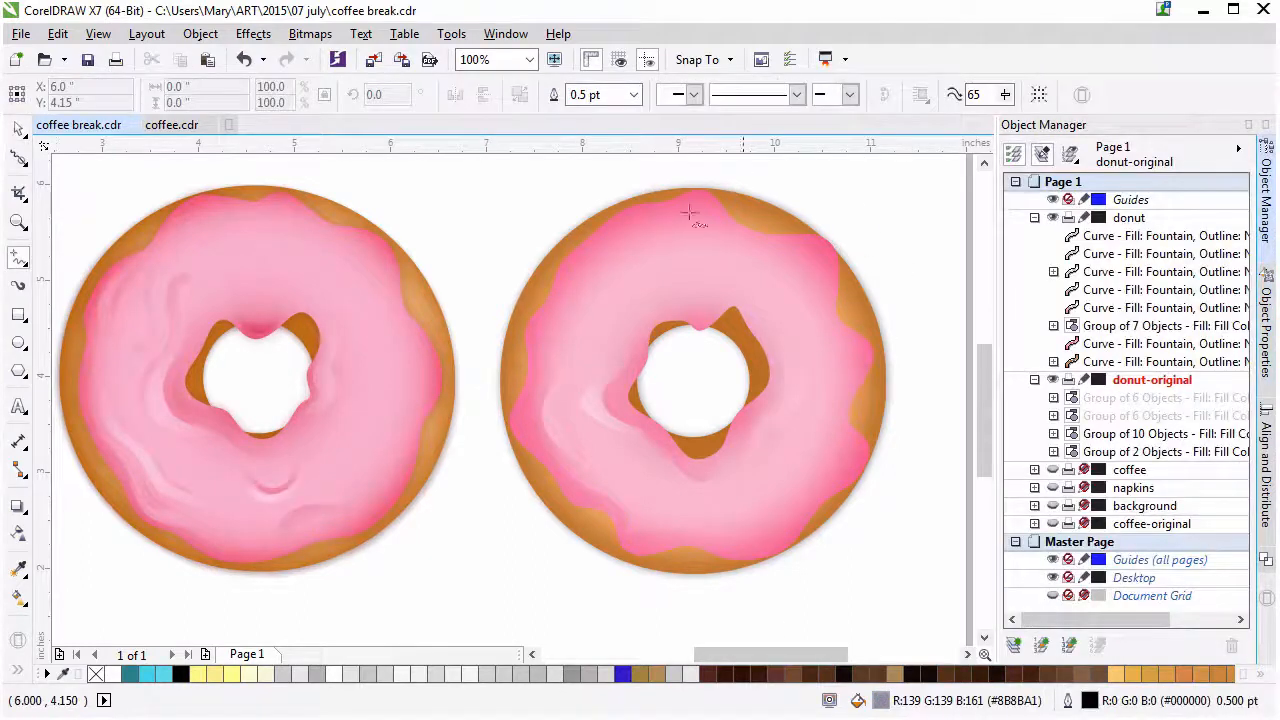
Draw a freehand curl, about 0.87 by 0.84 inches, above left of the hole and a crescent below it, moving both onto the donut layer.
mouse_move(664, 291)
mouse_down()
mouse_move(613, 316)
mouse_move(664, 290)
mouse_up()
drag(1104, 398, 1125, 222)
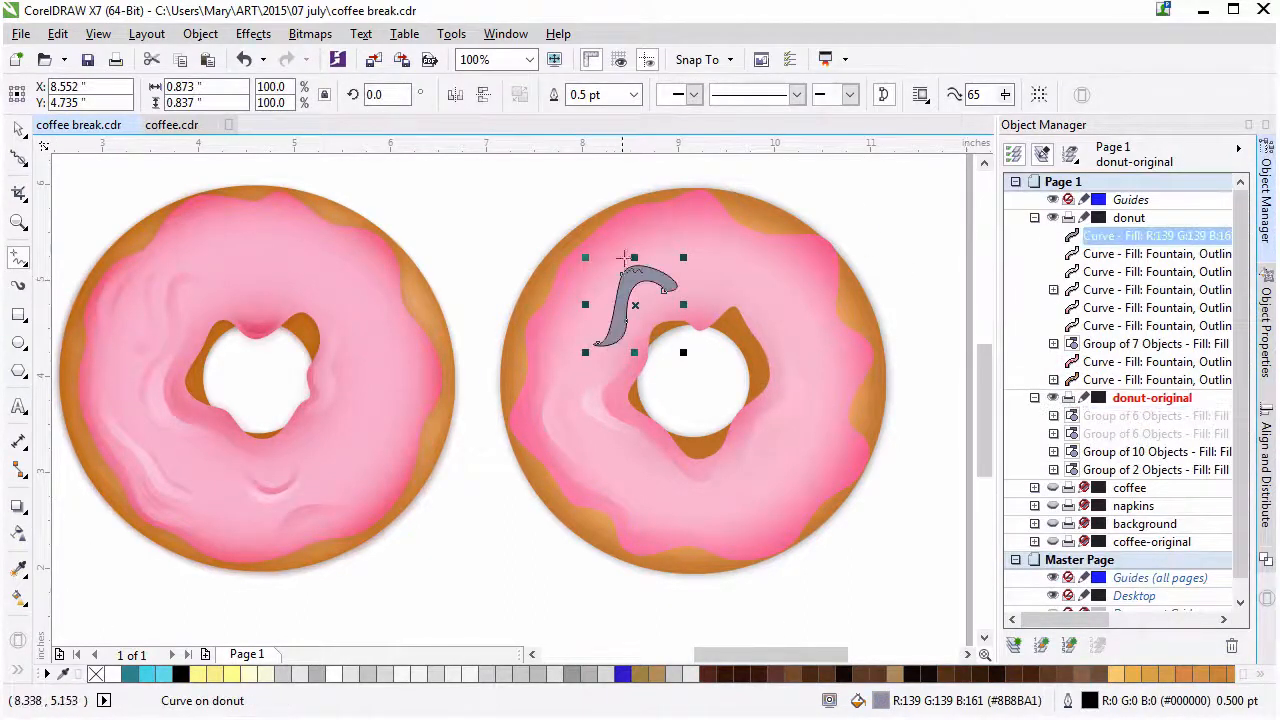
mouse_move(677, 483)
mouse_down()
mouse_move(721, 479)
mouse_move(677, 483)
mouse_up()
drag(1126, 416, 1126, 222)
click(1137, 217)
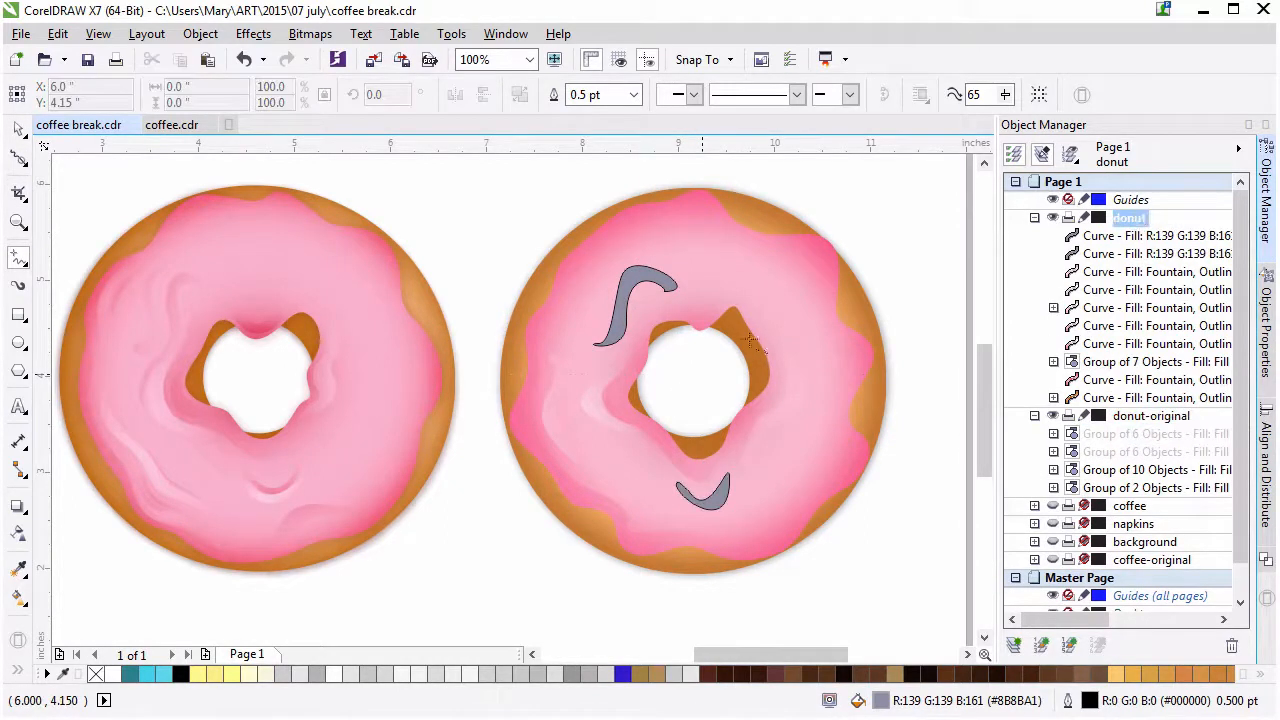
Draw more closed freehand curls and crescents around the right donut's icing, discarding one attempt.
mouse_move(727, 543)
mouse_down()
mouse_move(641, 530)
mouse_move(690, 525)
mouse_up()
key(ctrl+z)
mouse_move(572, 400)
mouse_down()
mouse_move(630, 480)
mouse_move(591, 380)
mouse_move(574, 402)
mouse_up()
mouse_move(668, 307)
mouse_down()
mouse_move(704, 231)
mouse_move(591, 312)
mouse_move(579, 299)
mouse_move(663, 268)
mouse_up()
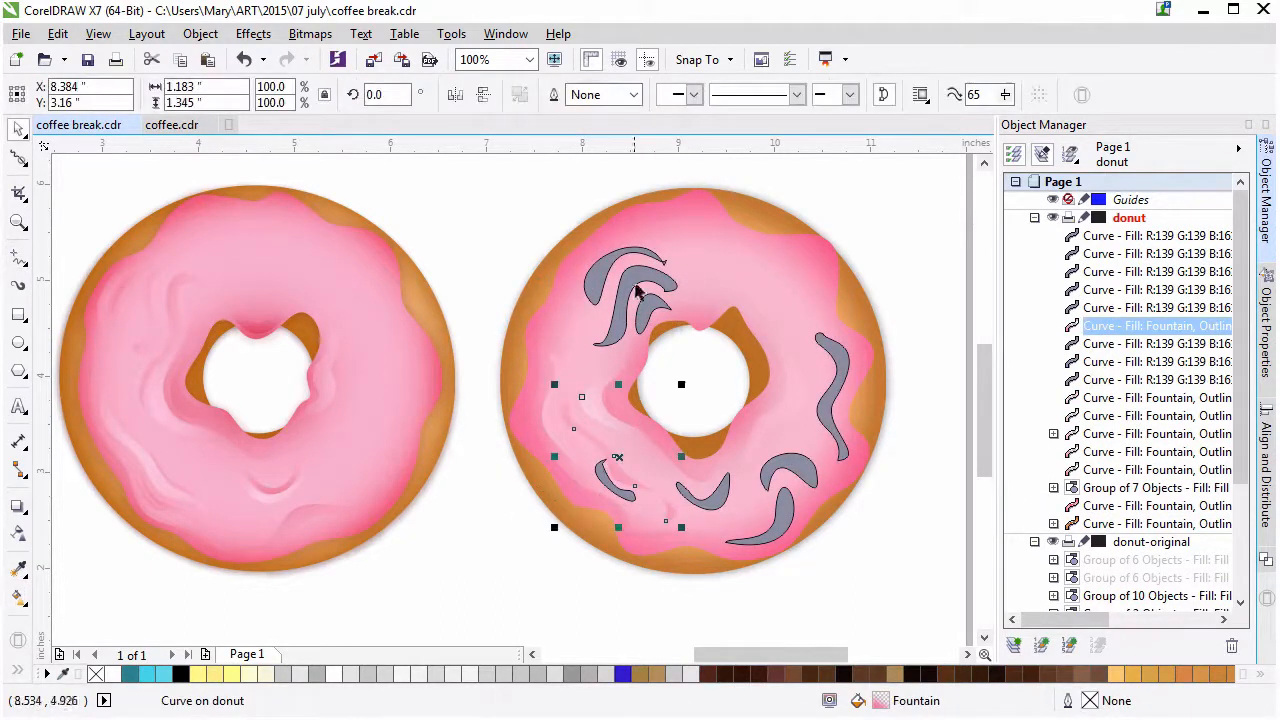
Copy the rim shadow's fading pink fill onto the two larger upper-left curls and the two lower-right curls with the Attributes Eyedropper.
drag(570, 358, 693, 235)
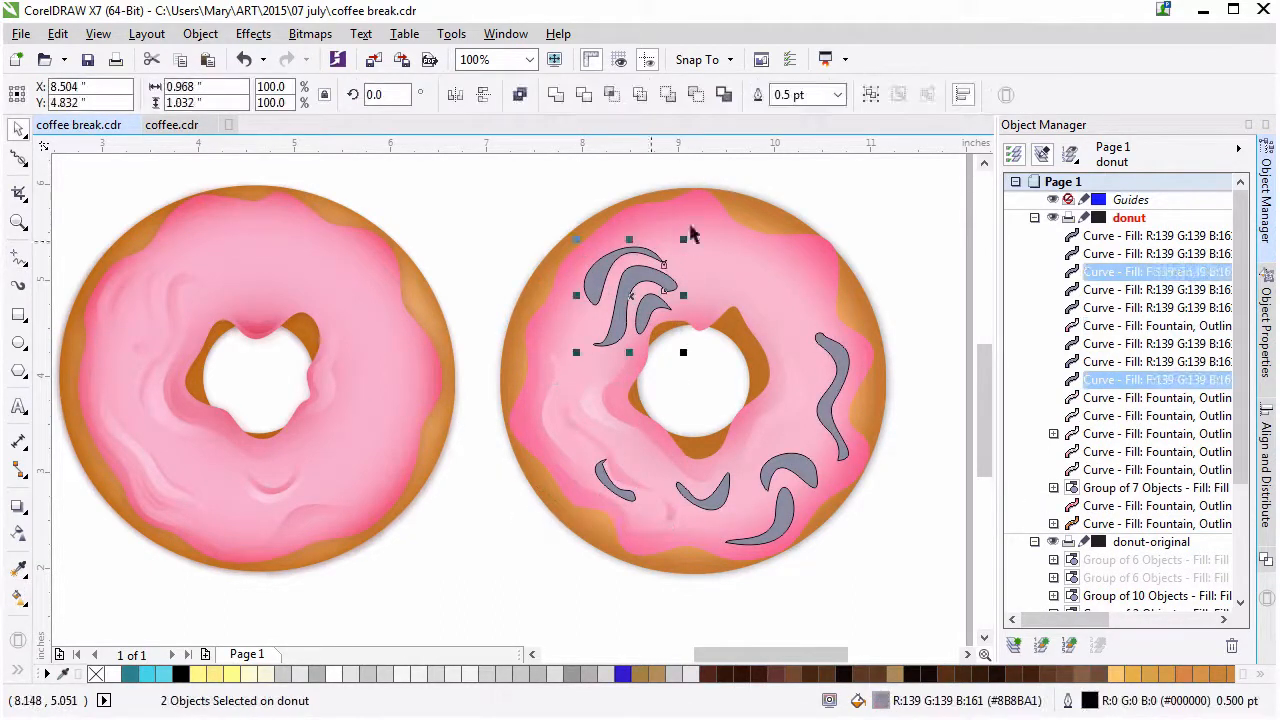
shift+click(794, 467)
shift+click(787, 510)
click(18, 569)
click(619, 402)
click(626, 284)
click(600, 271)
click(790, 465)
click(784, 512)
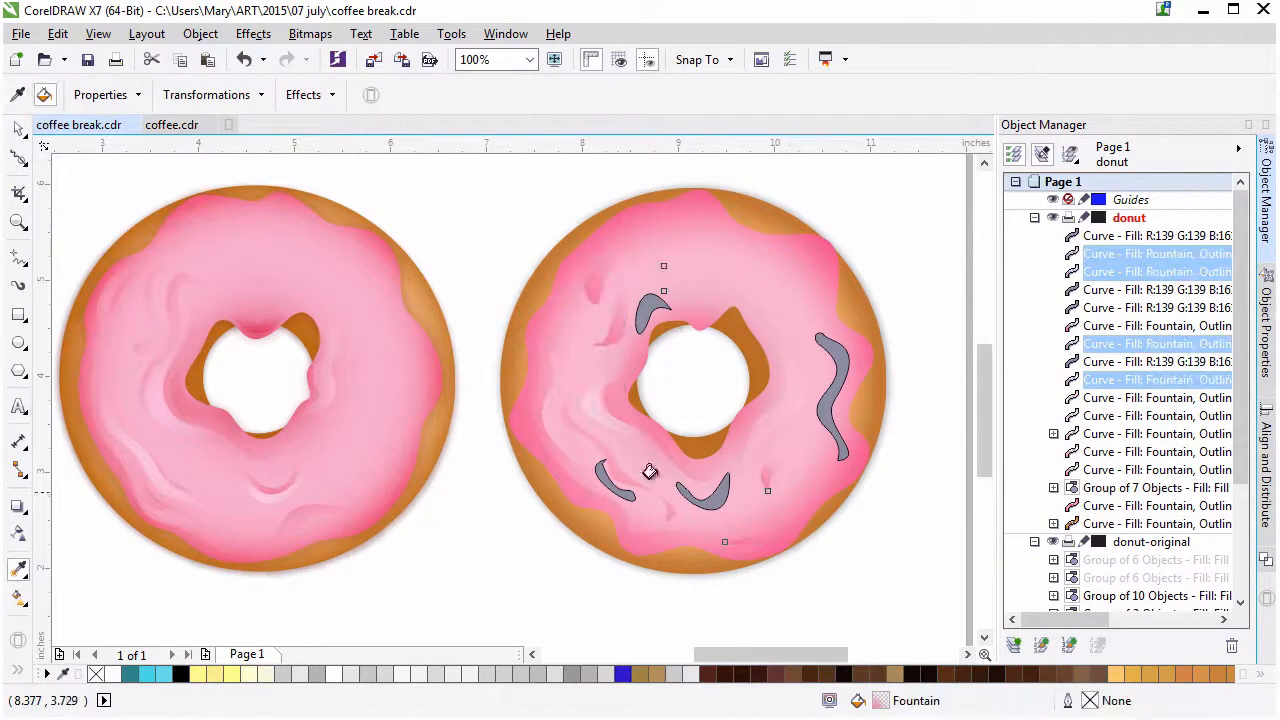
Adjust the direction and fade of the gradients in the two larger upper-left curls with the Interactive Fill tool.
click(18, 129)
click(590, 297)
click(597, 289)
click(18, 597)
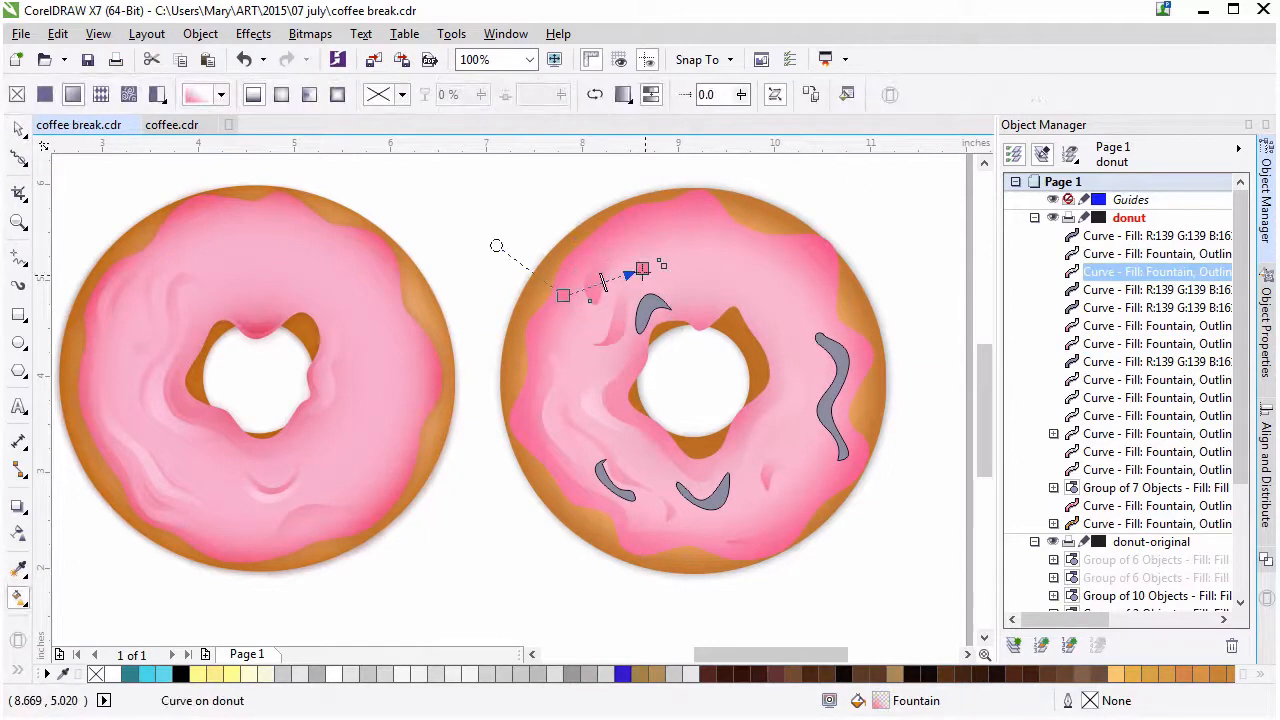
drag(642, 270, 645, 277)
click(610, 328)
drag(588, 330, 604, 232)
drag(660, 334, 651, 322)
Copy the light pink highlight fill onto the small crescent above left of the hole and redirect its gradient.
click(18, 129)
click(646, 312)
click(18, 569)
click(595, 399)
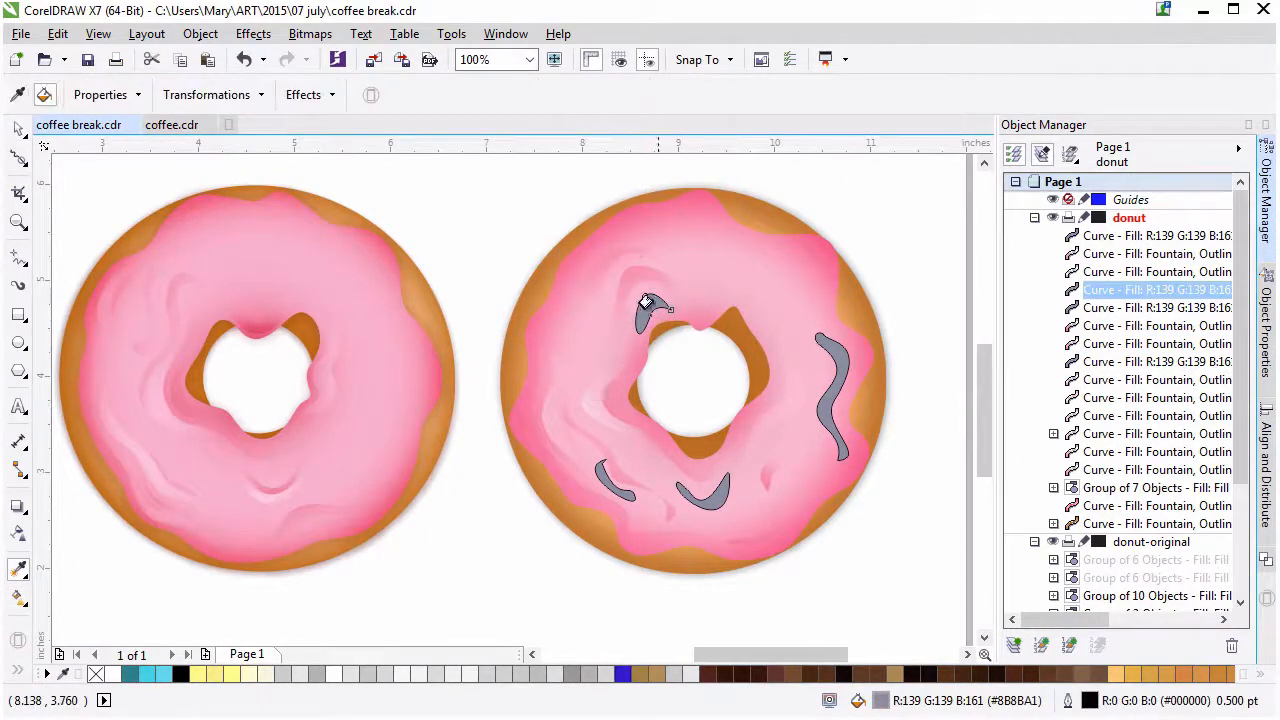
click(645, 303)
click(18, 597)
drag(612, 264, 633, 286)
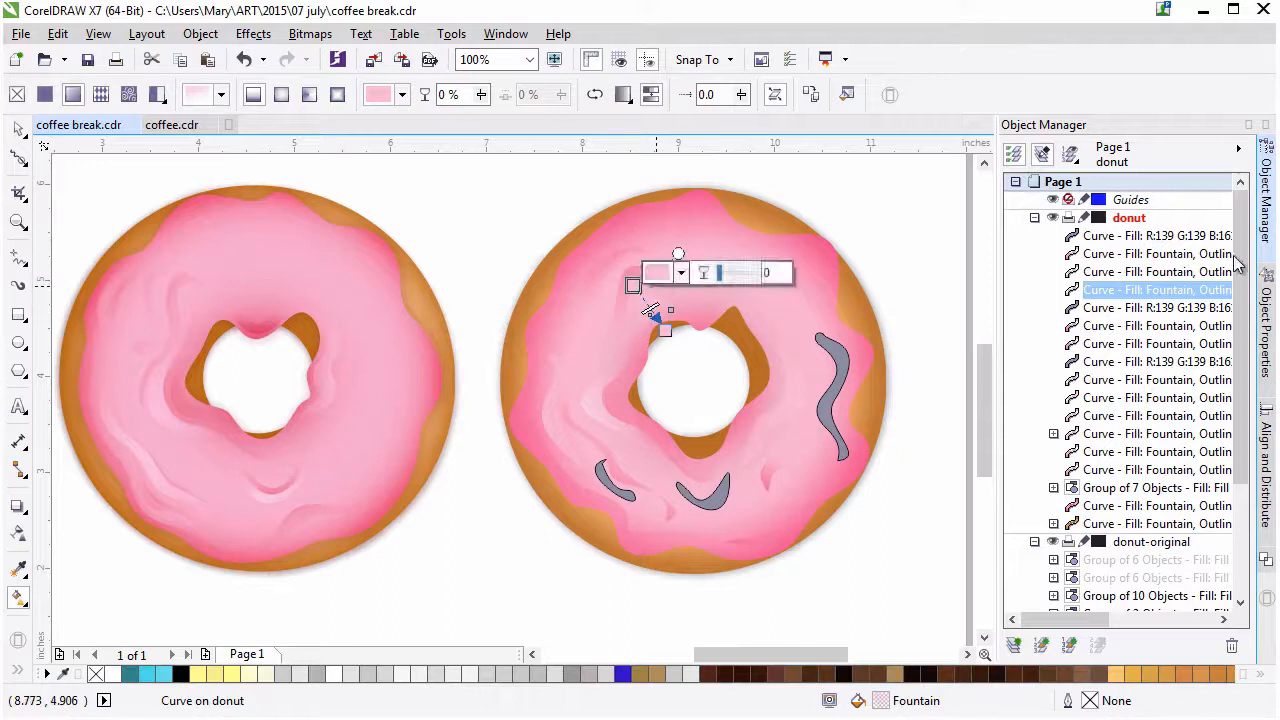
click(1266, 320)
click(21, 132)
click(18, 535)
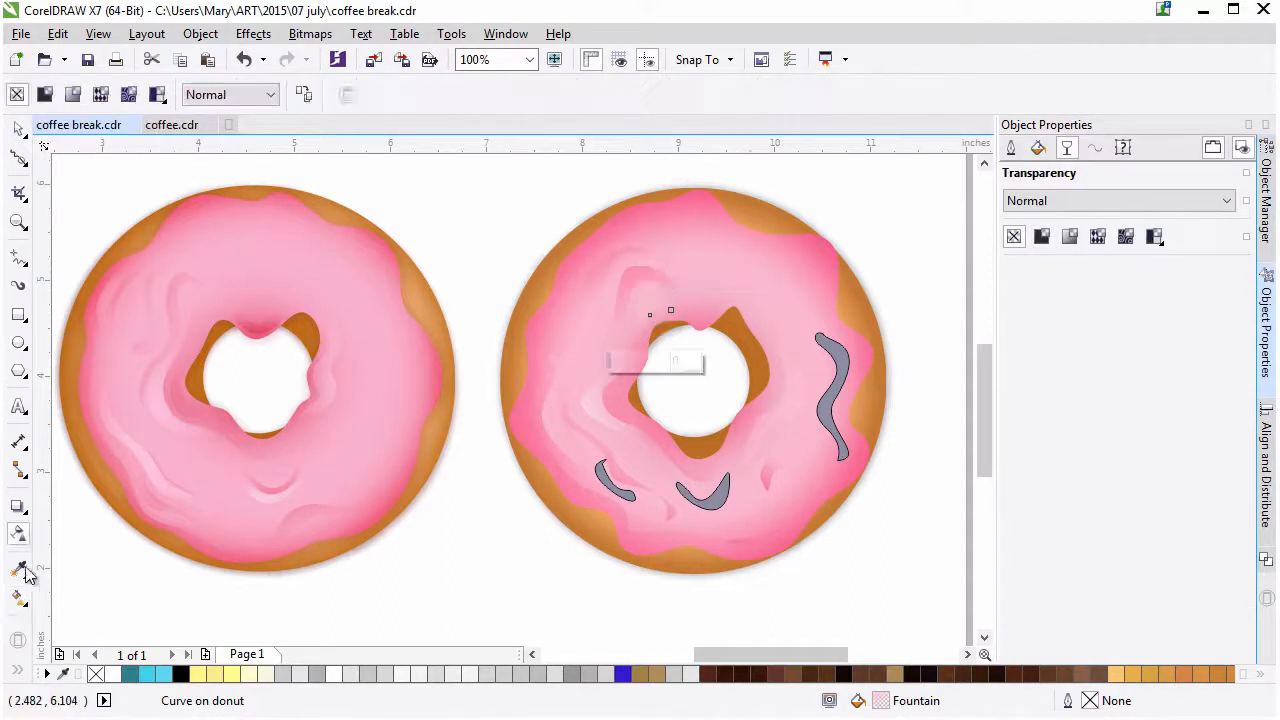
click(18, 129)
Fill the wavy shape on the right side of the icing with the curls' fading pink shadow fill.
click(929, 268)
click(593, 285)
key(Escape)
click(846, 374)
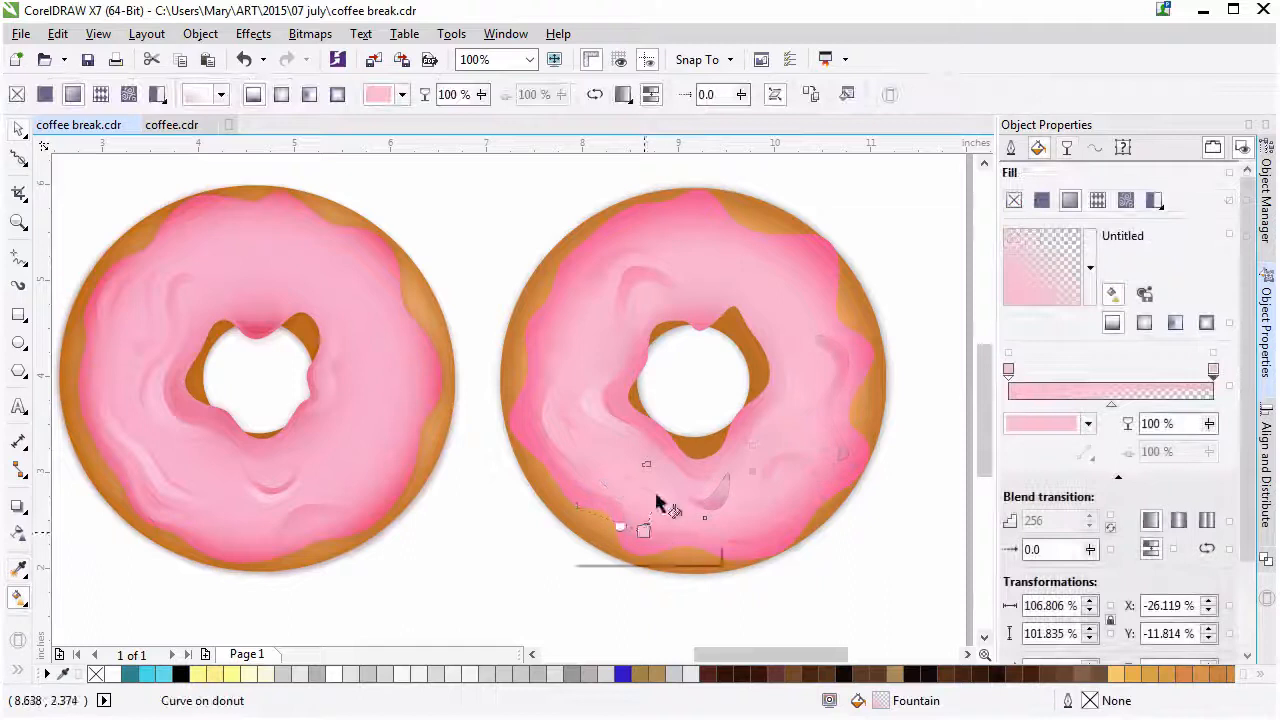
Adjust the fading fill of the highlight below left of the hole and give it a uniform Screen transparency.
drag(646, 527, 652, 510)
click(18, 129)
click(1067, 148)
click(1086, 201)
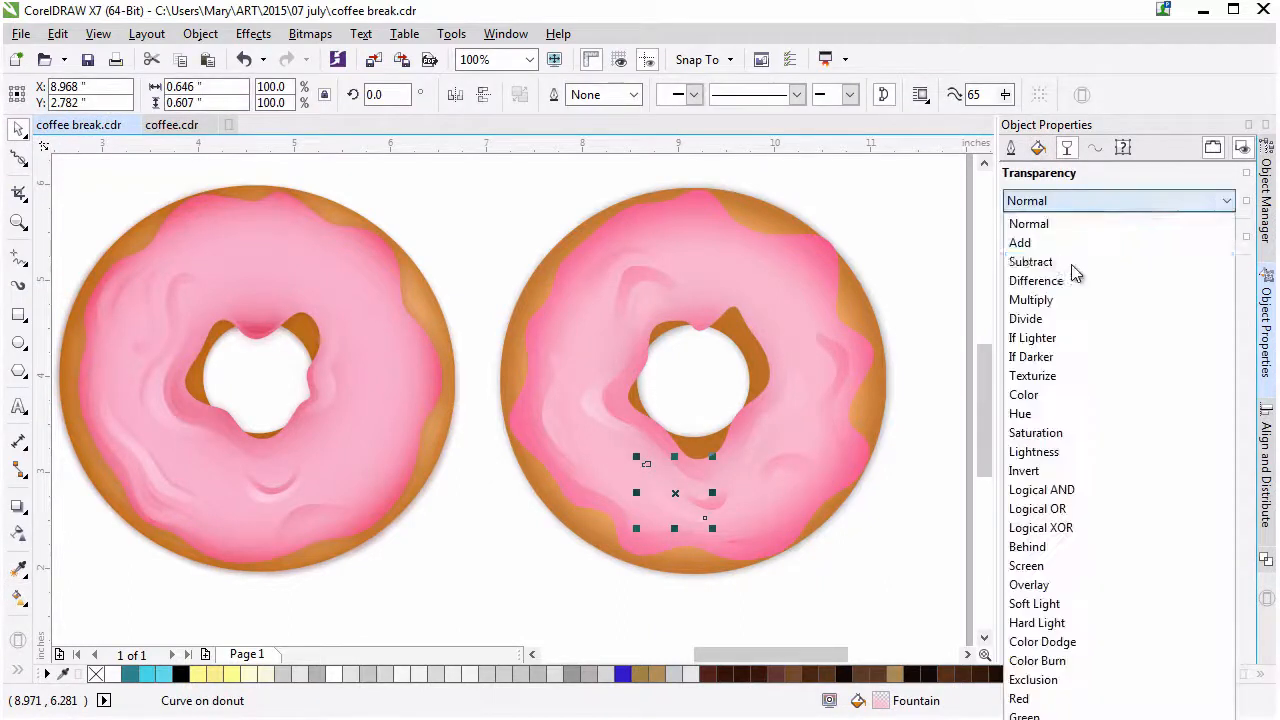
click(1032, 566)
click(1042, 237)
Give the small highlight above left of the hole a uniform transparency with the Screen merge mode.
click(655, 296)
click(1086, 201)
click(1050, 560)
click(1046, 236)
Fine-tune the gradient fade of the highlight below the hole with the Interactive Fill tool, and deselect it.
click(666, 490)
click(18, 598)
mouse_move(634, 551)
mouse_down()
mouse_move(691, 470)
mouse_move(643, 537)
mouse_up()
click(18, 129)
click(965, 188)
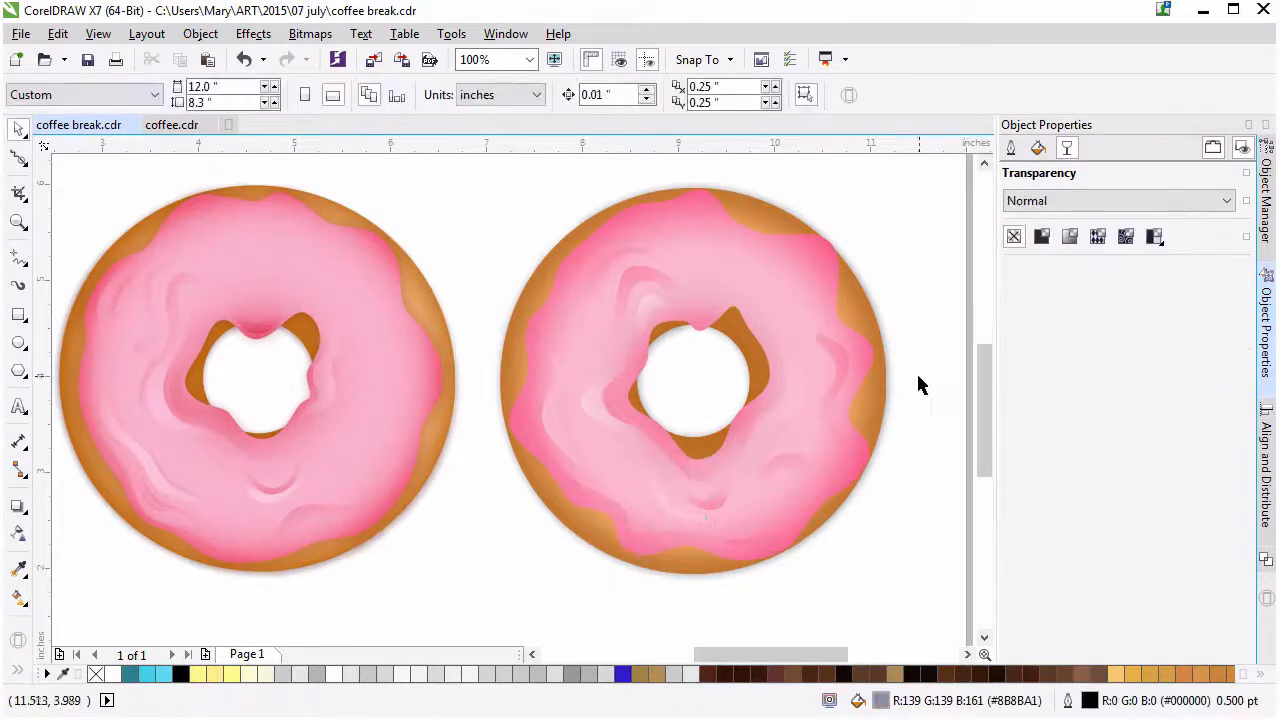
Group all the icing shadow and highlight curves on the donut layer.
click(1268, 237)
click(1132, 238)
shift+click(1145, 452)
key(ctrl+g)
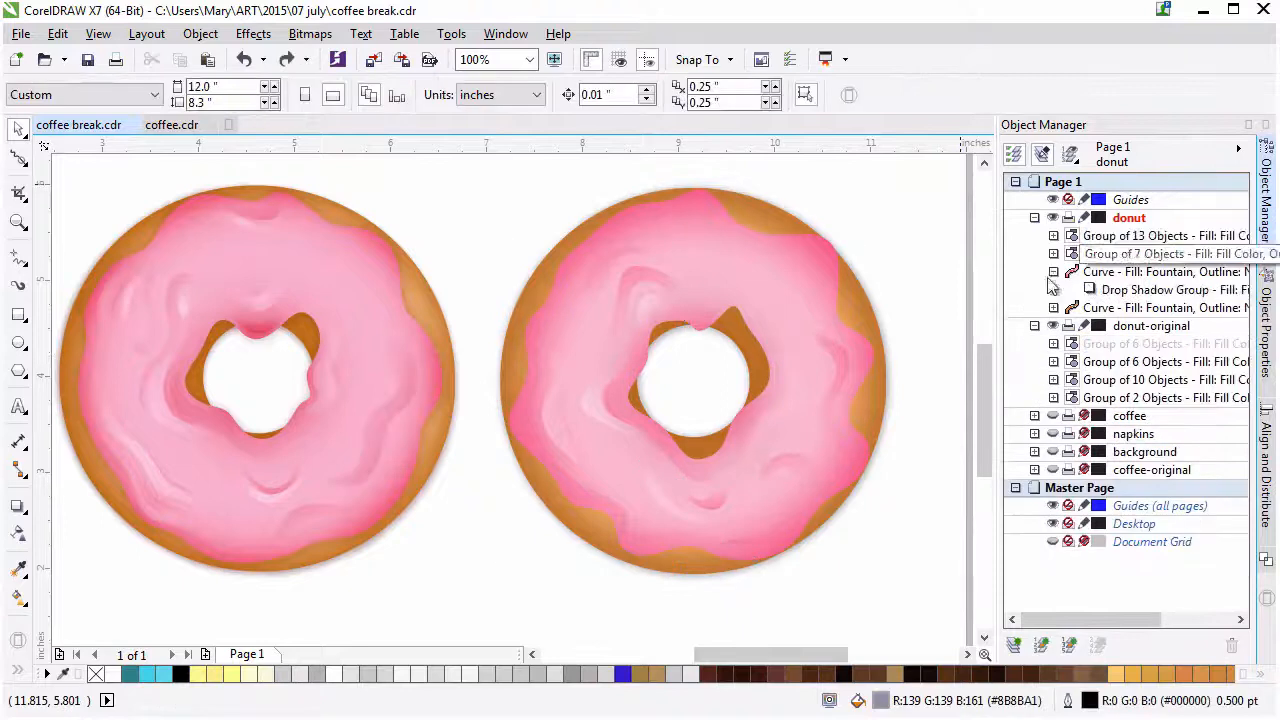
Collapse the icing curve's drop shadow entry, and select all objects on the donut layer to check them before deselecting.
click(1053, 272)
click(1131, 236)
shift+click(1131, 290)
click(926, 261)
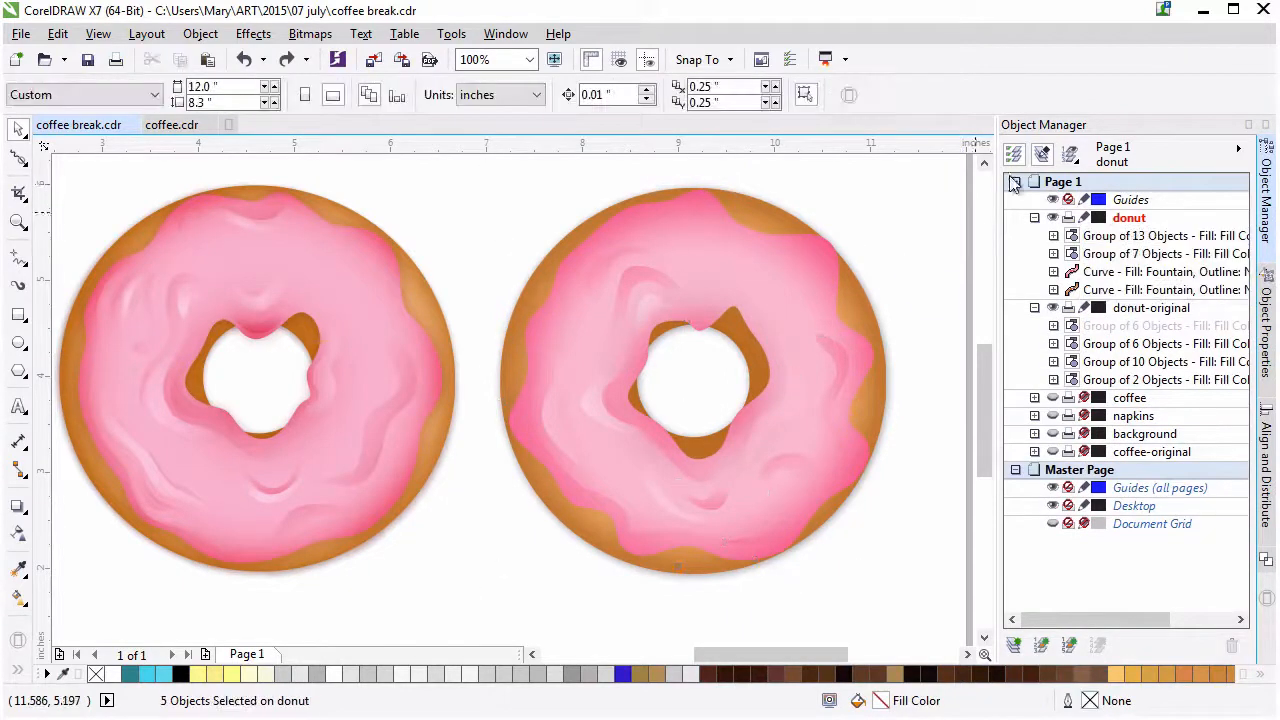